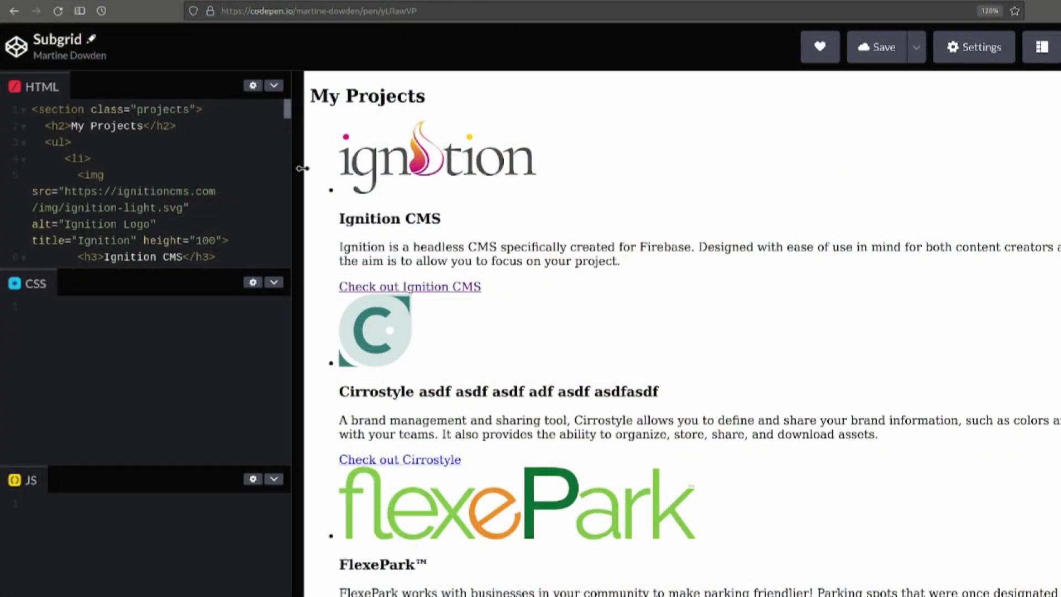
# Step: Resize the editor, HTML and preview panes so the code area dominates and the page reflows
pyautogui.moveTo(299, 168); pyautogui.dragTo(737, 184)
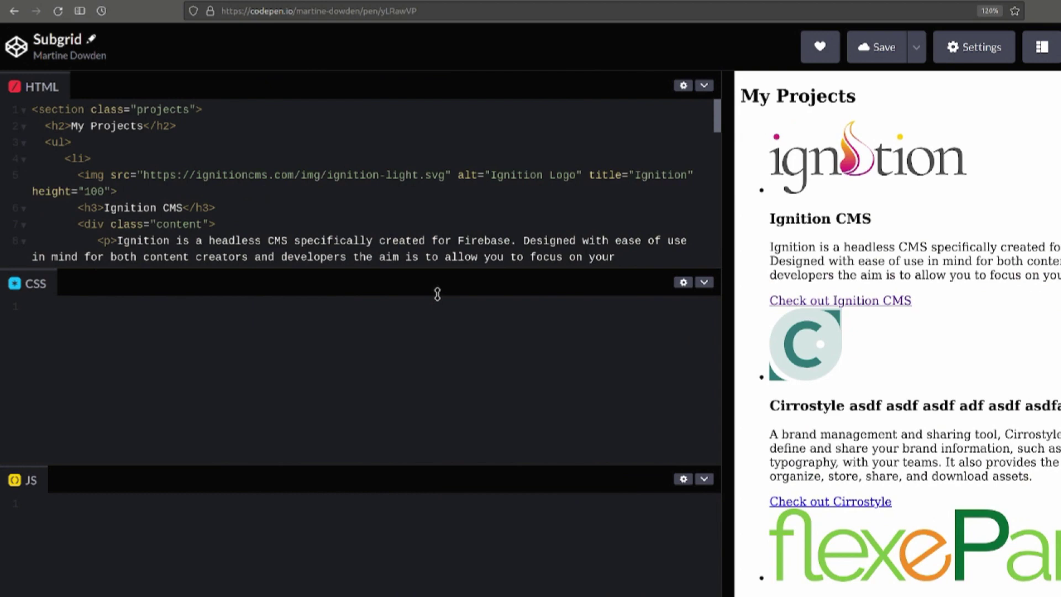
pyautogui.moveTo(439, 273); pyautogui.dragTo(439, 593)
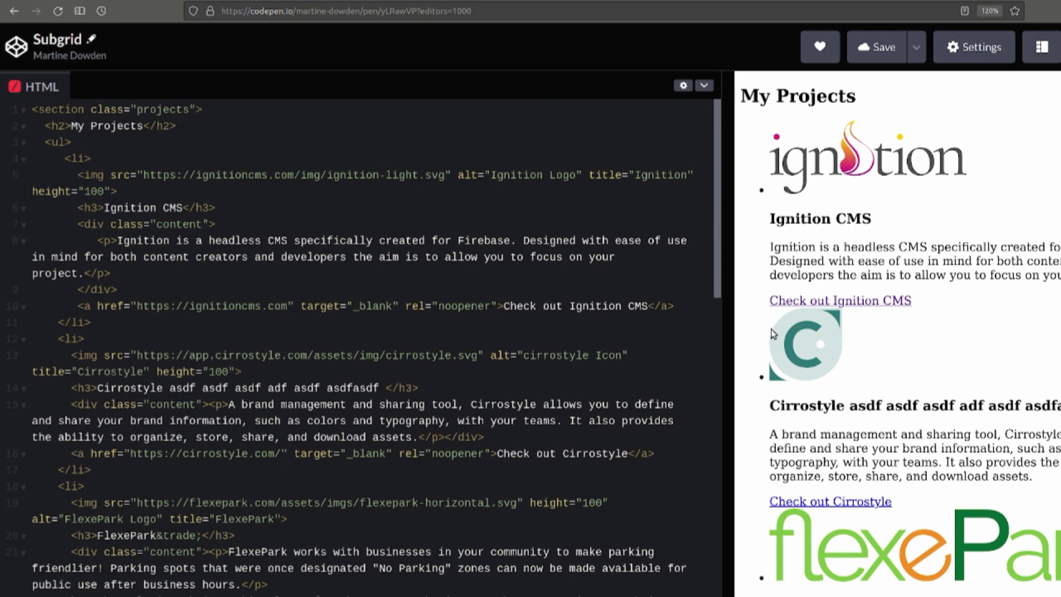
pyautogui.moveTo(730, 345); pyautogui.dragTo(584, 346)
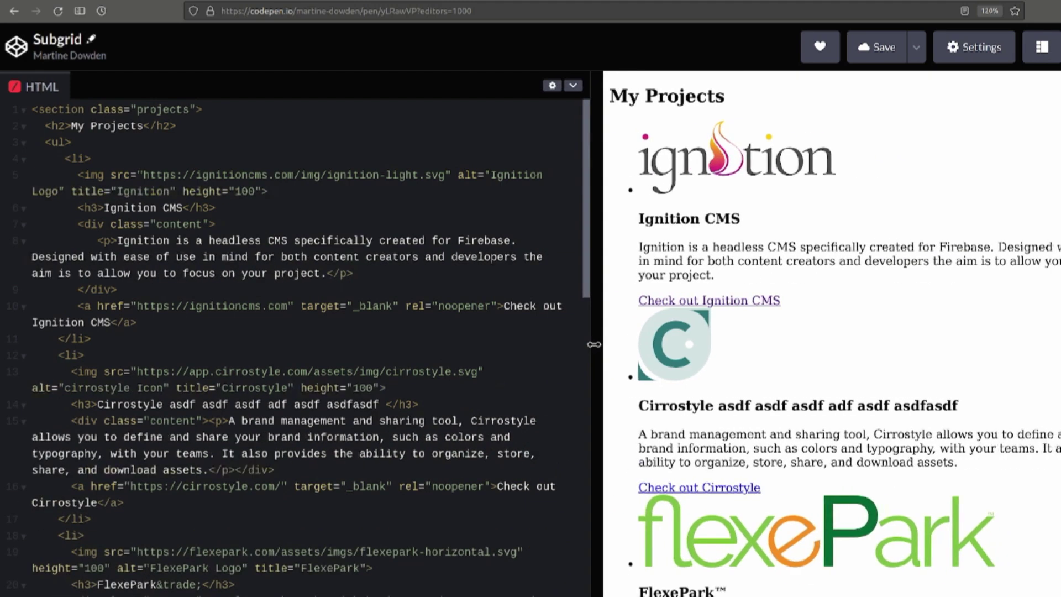
pyautogui.scroll(-5, 778, 360)
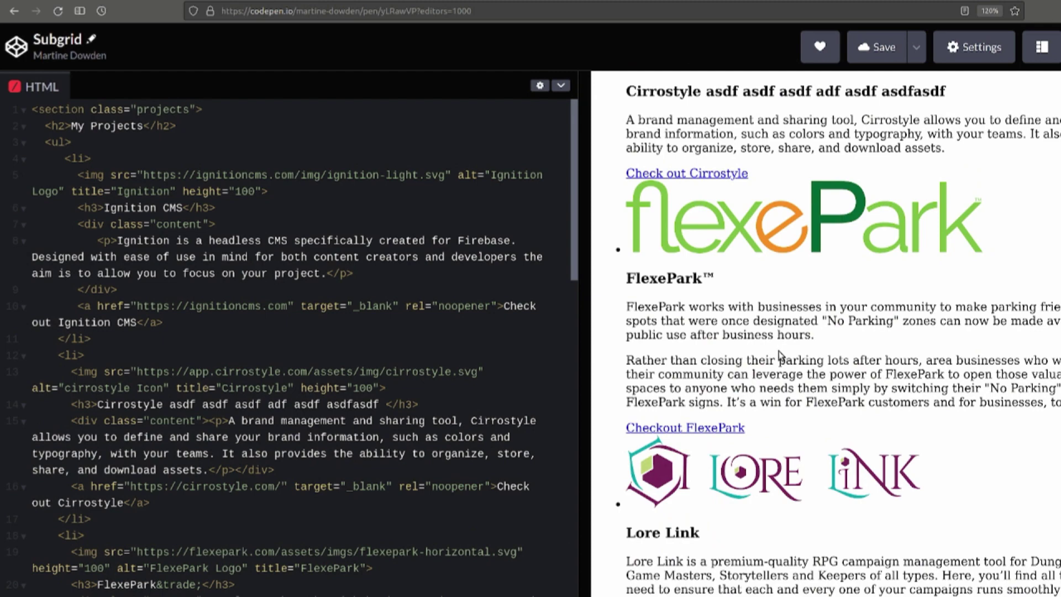
pyautogui.scroll(5, 777, 348)
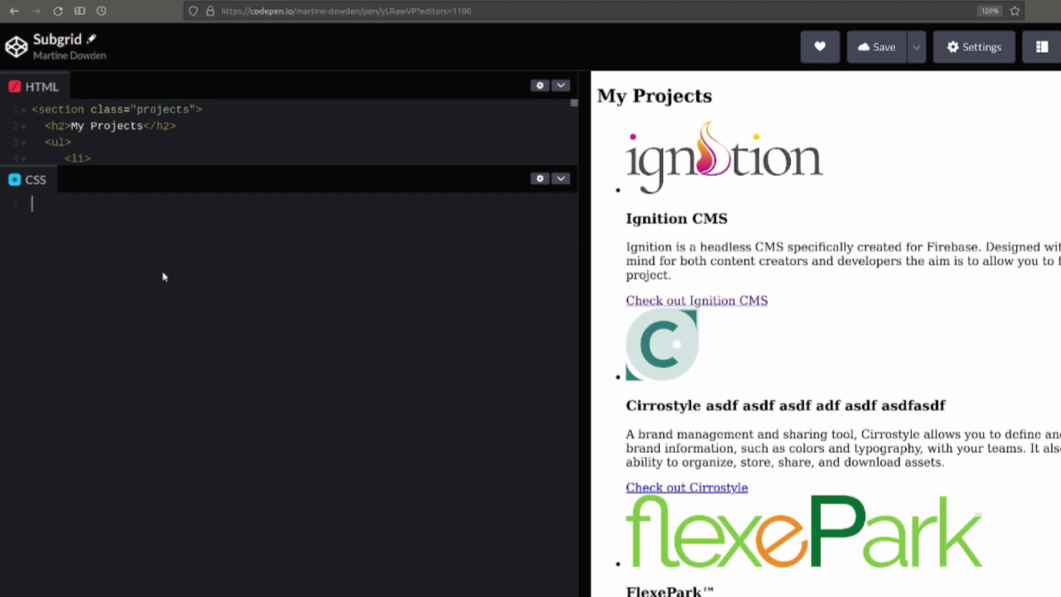
pyautogui.write('.projects ')
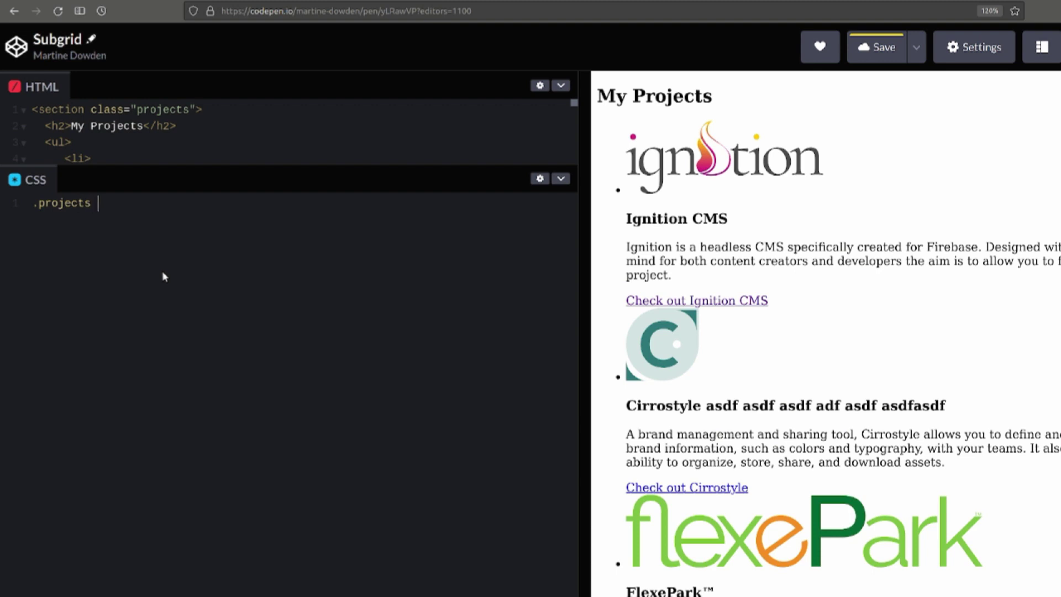
pyautogui.write('ul {')
# Step: Add a .projects ul rule with list-style-type none and padding 0
pyautogui.press('Return')
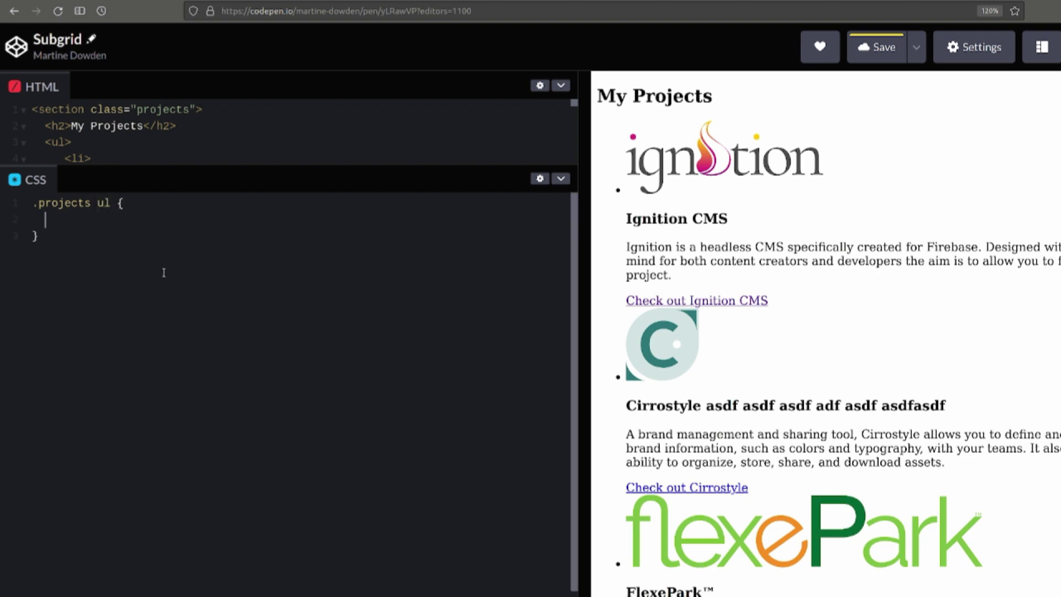
pyautogui.write('list-style-')
pyautogui.write('type: ')
pyautogui.write('none;')
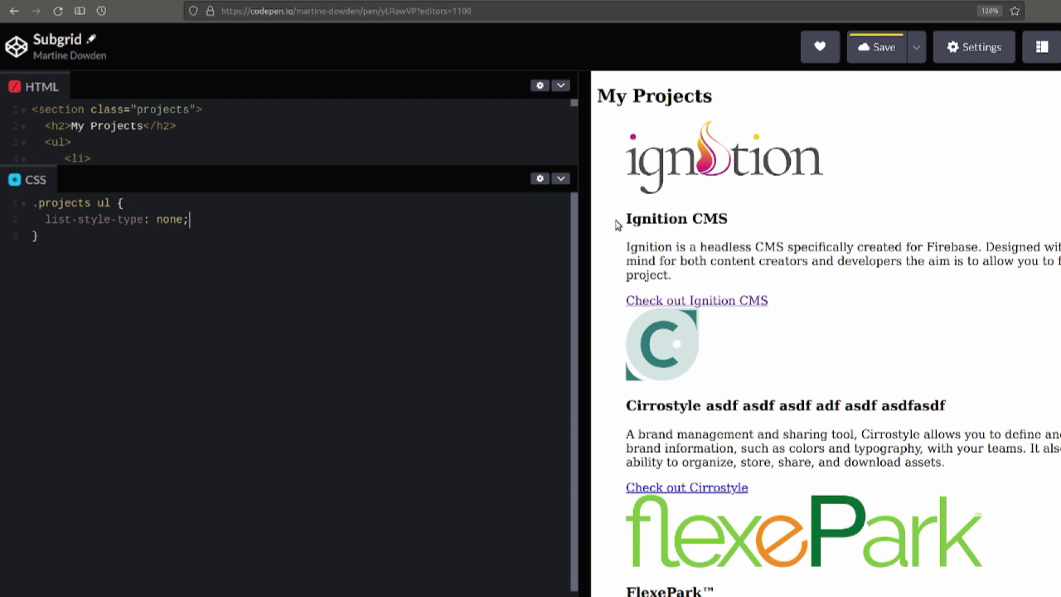
pyautogui.press('Return')
pyautogui.write('padd')
pyautogui.write('ing: 0')
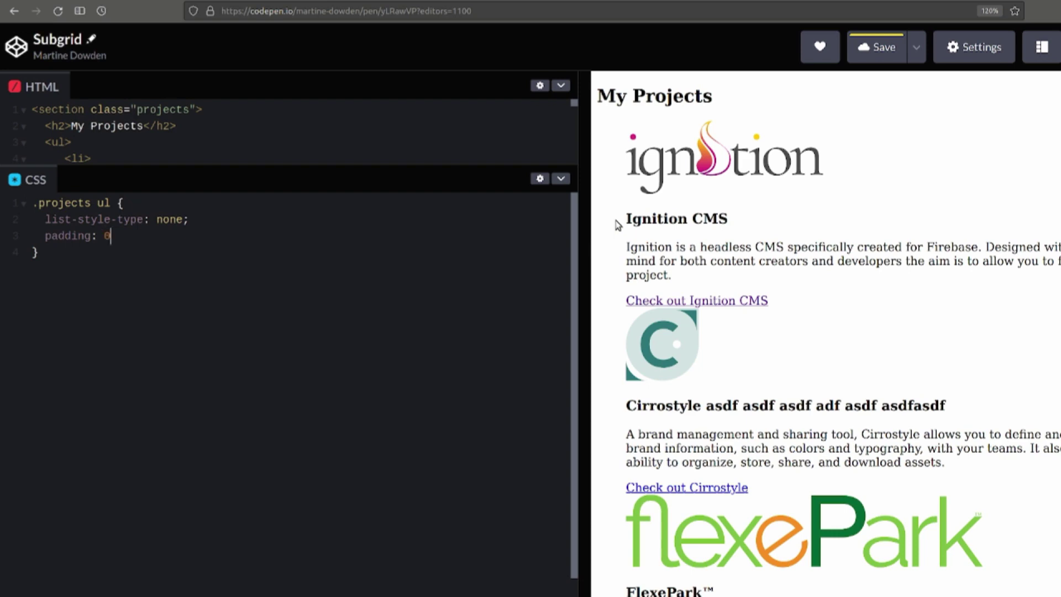
pyautogui.write(';')
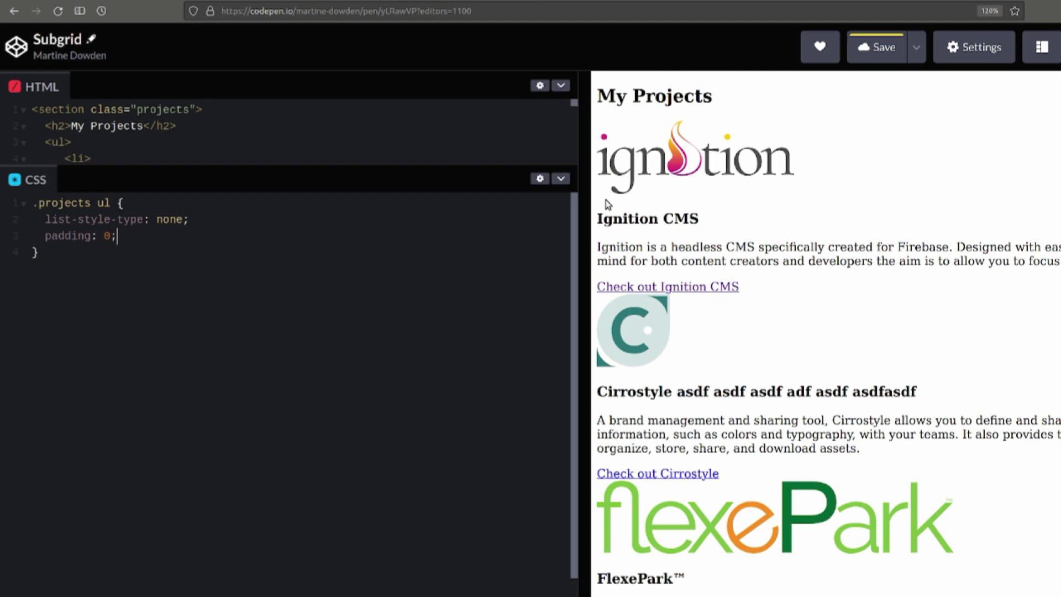
pyautogui.press('Up')
pyautogui.press('Up')
# Step: Add a :root rule above it with padding 36px and font-family sans-serif
pyautogui.press('Return')
pyautogui.press('Up')
pyautogui.press('Return')
pyautogui.press('Up')
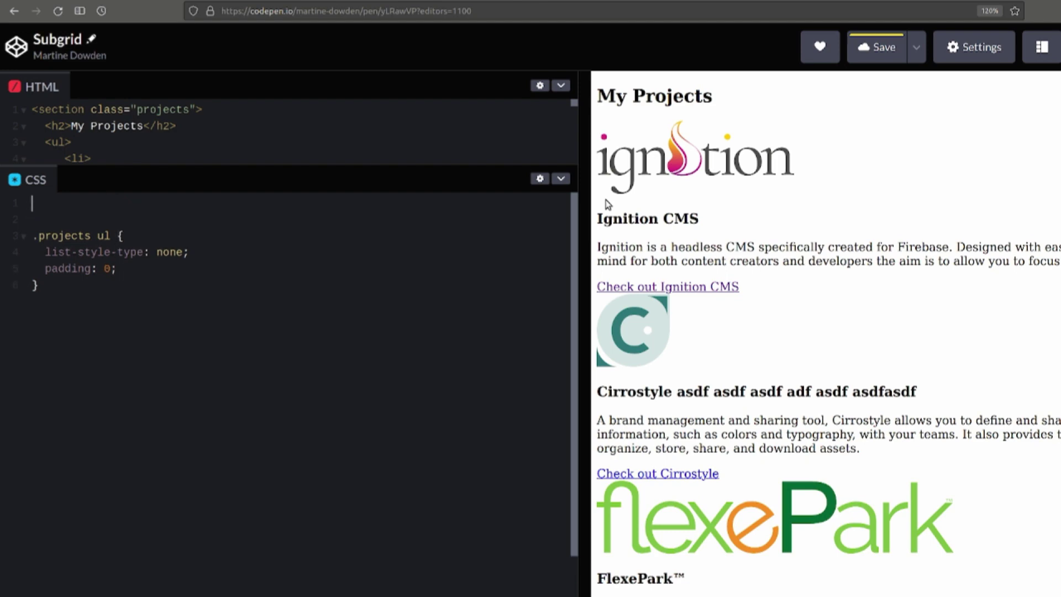
pyautogui.write(':root {')
pyautogui.press('Return')
pyautogui.write('pa')
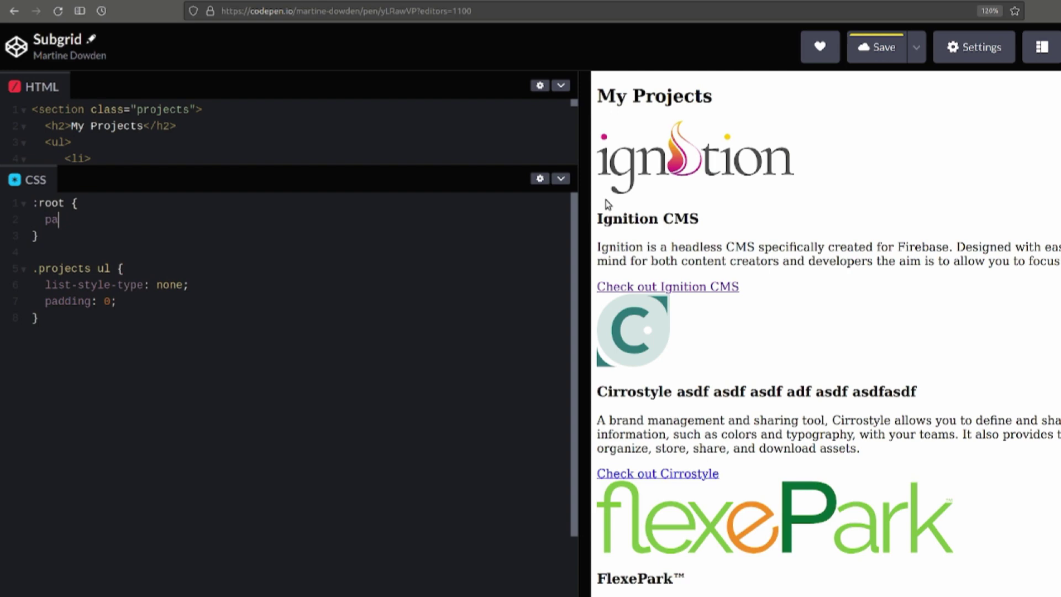
pyautogui.write('dding: 36px')
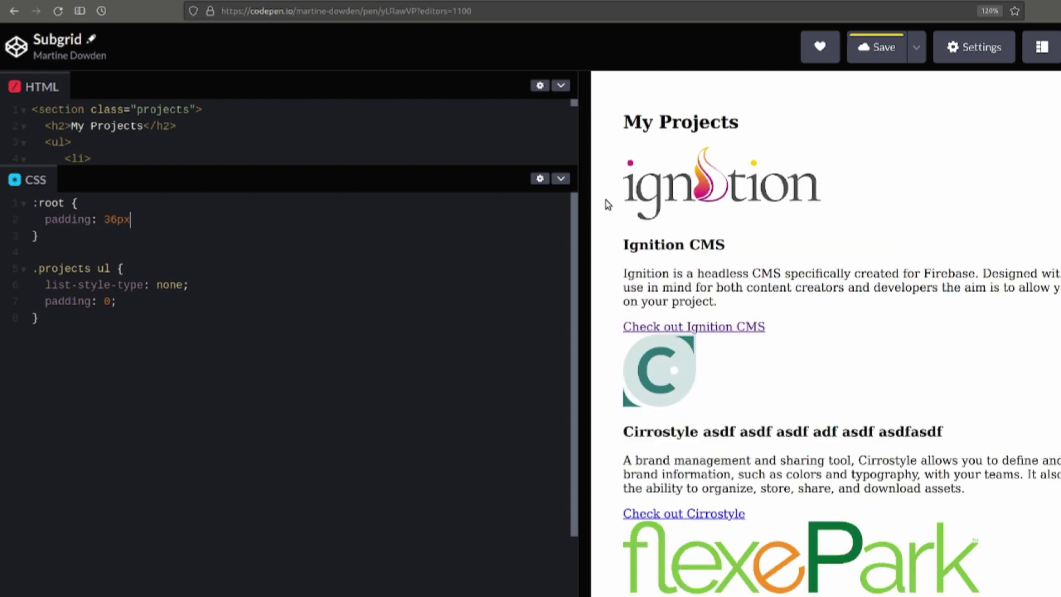
pyautogui.write(';')
pyautogui.press('Return')
pyautogui.write('fon')
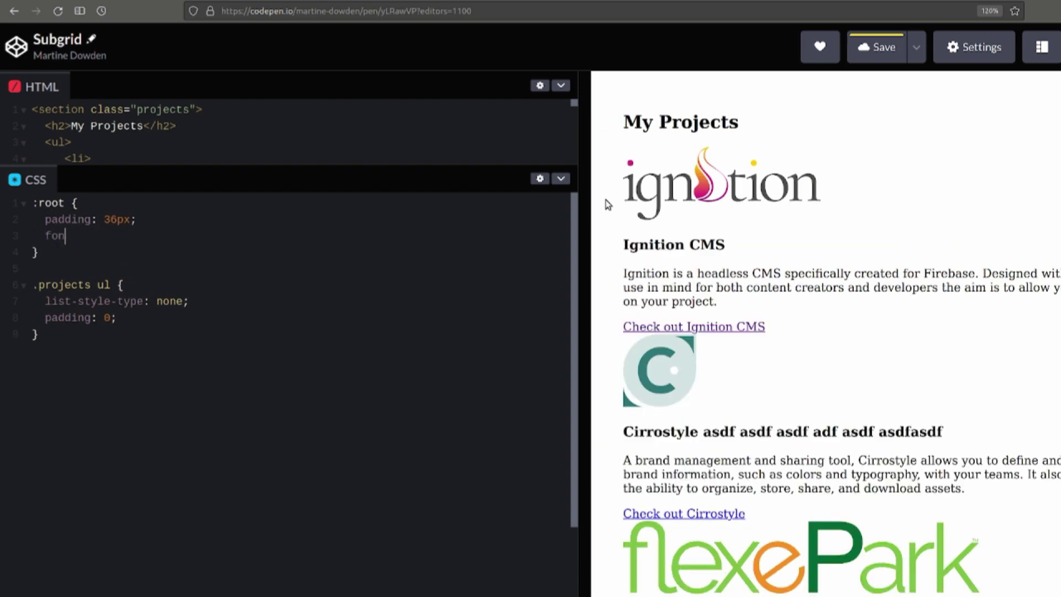
pyautogui.write('t-family: sans-serif')
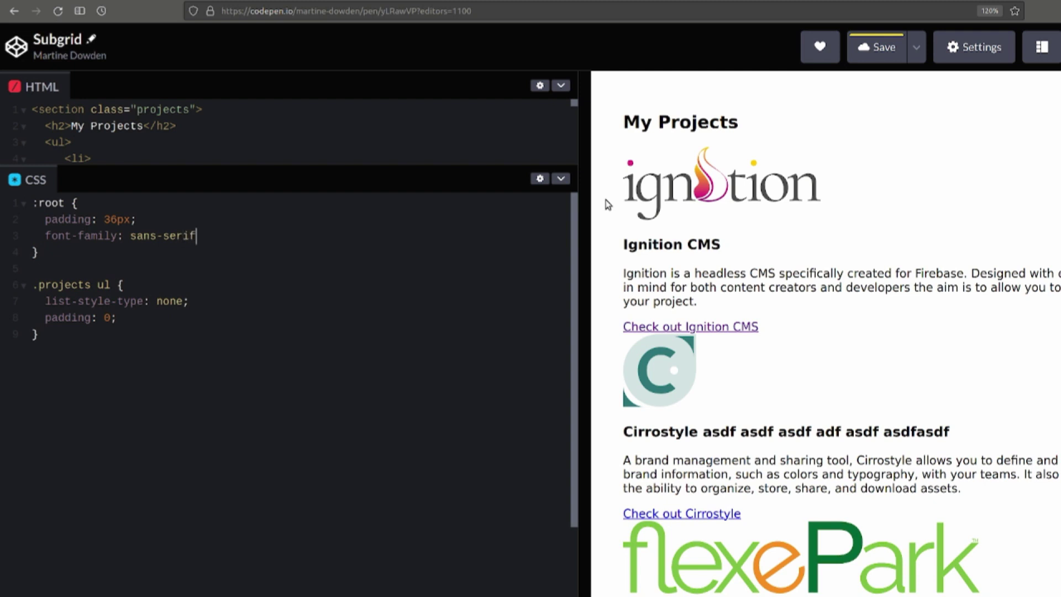
# Step: Make .projects ul display: grid with grid-template-columns: repeat(4, minmax(0, 1fr))
pyautogui.click(127, 318)
pyautogui.press('Return')
pyautogui.write('display: grid;')
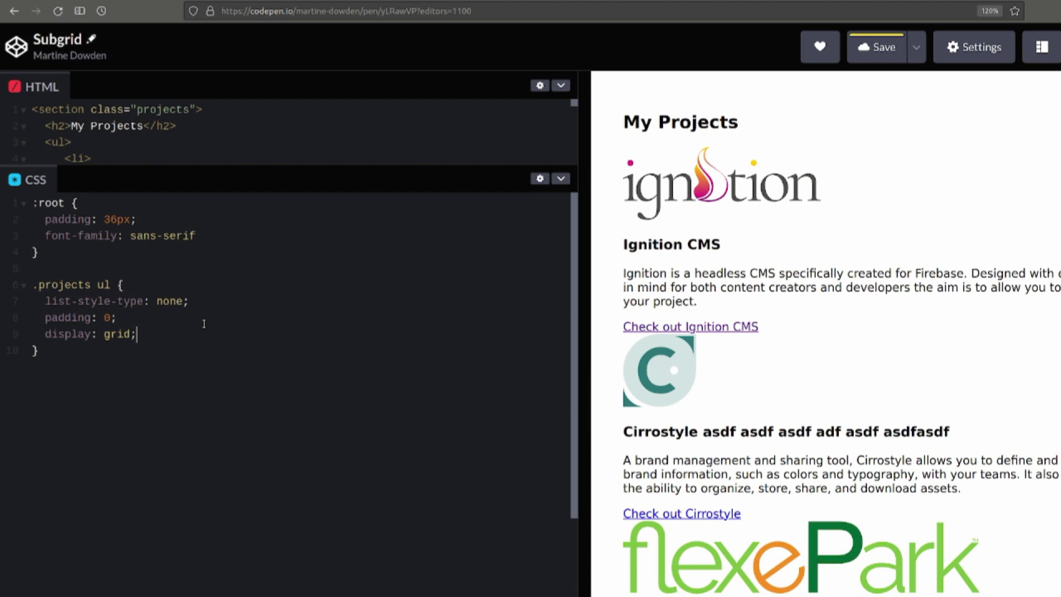
pyautogui.press('Return')
pyautogui.write('grid-template-columns: ')
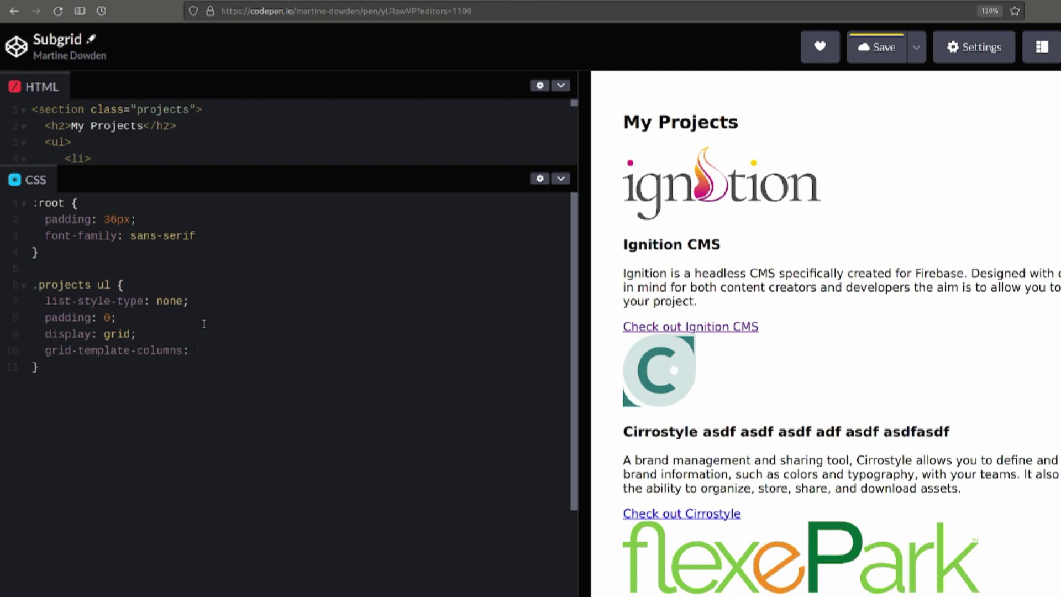
pyautogui.write('rep')
pyautogui.press('BackSpace')
pyautogui.write('peat(')
pyautogui.write('4, mi')
pyautogui.write('nmax(0')
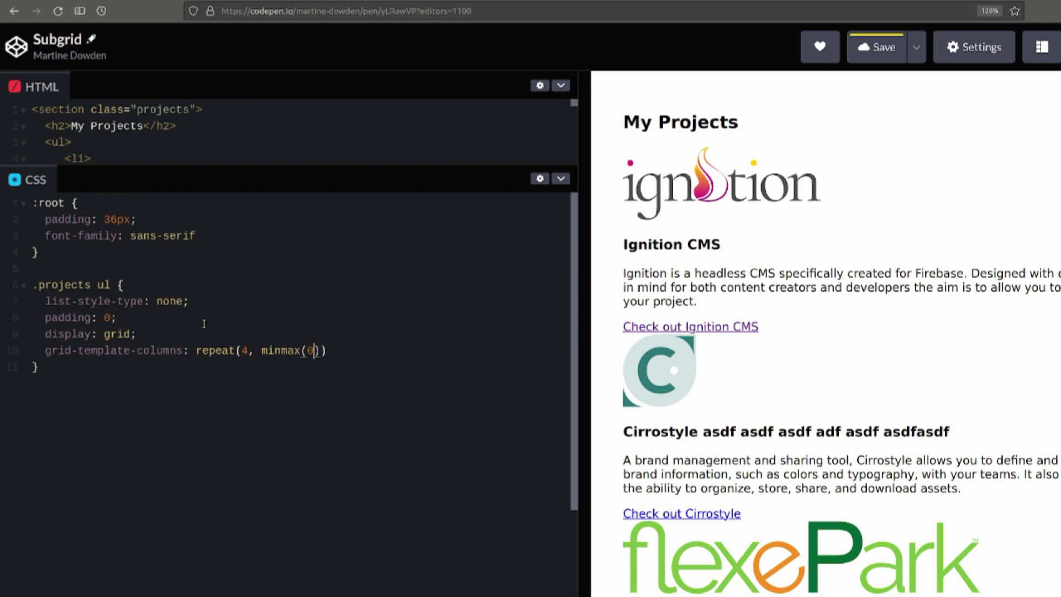
pyautogui.write(', 1fr));')
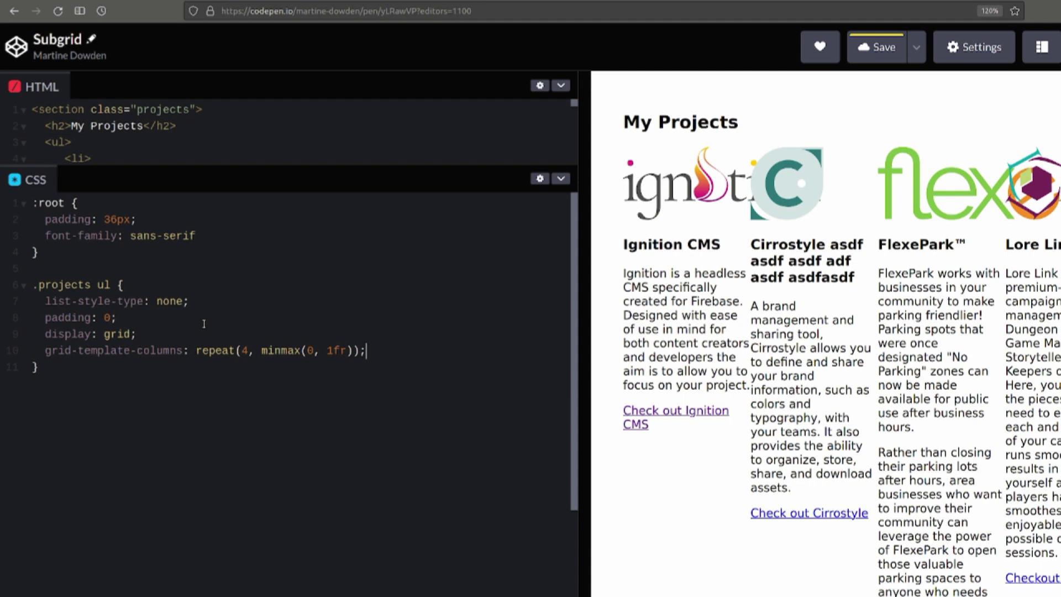
# Step: Add a .projects ul li rule with display: grid and grid-template-rows: subgrid
pyautogui.press('Down')
pyautogui.press('Return')
pyautogui.press('Return')
pyautogui.write('.projects ul li {')
pyautogui.press('Return')
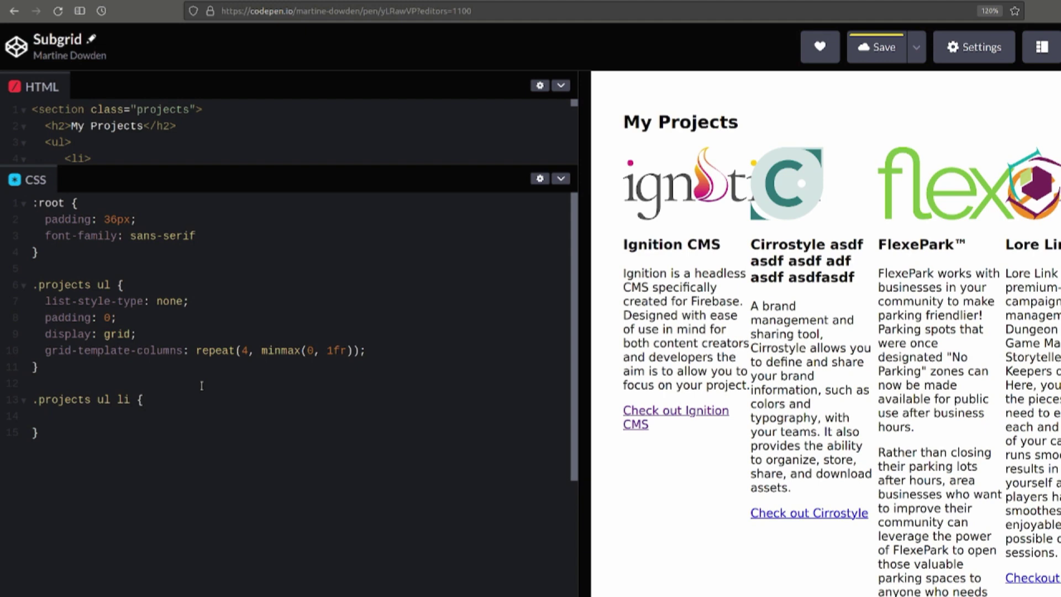
pyautogui.write('display')
pyautogui.write(': grid;')
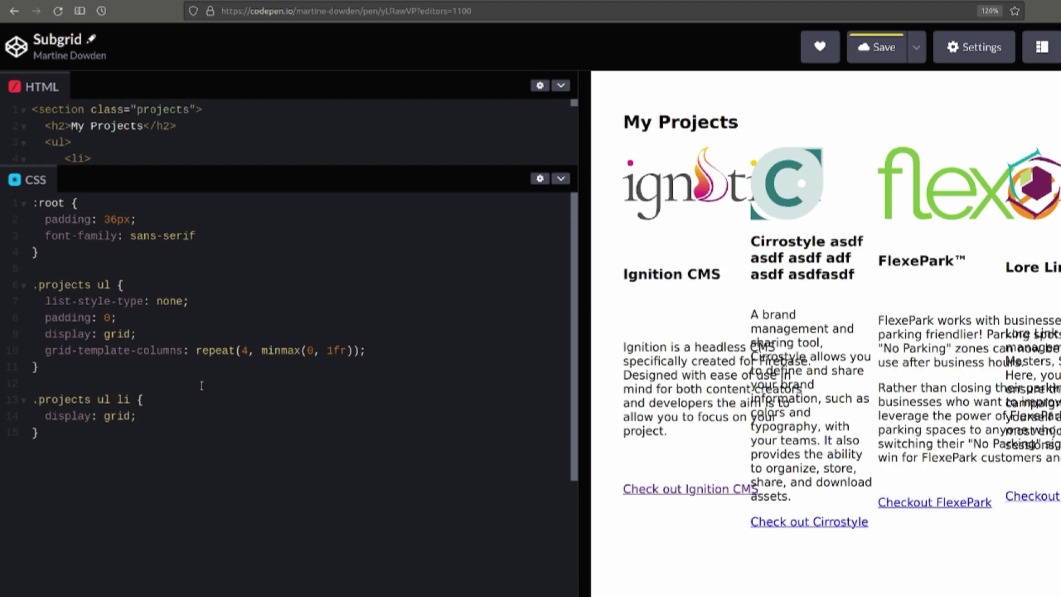
pyautogui.press('Return')
pyautogui.write('grid-template-rows: sub')
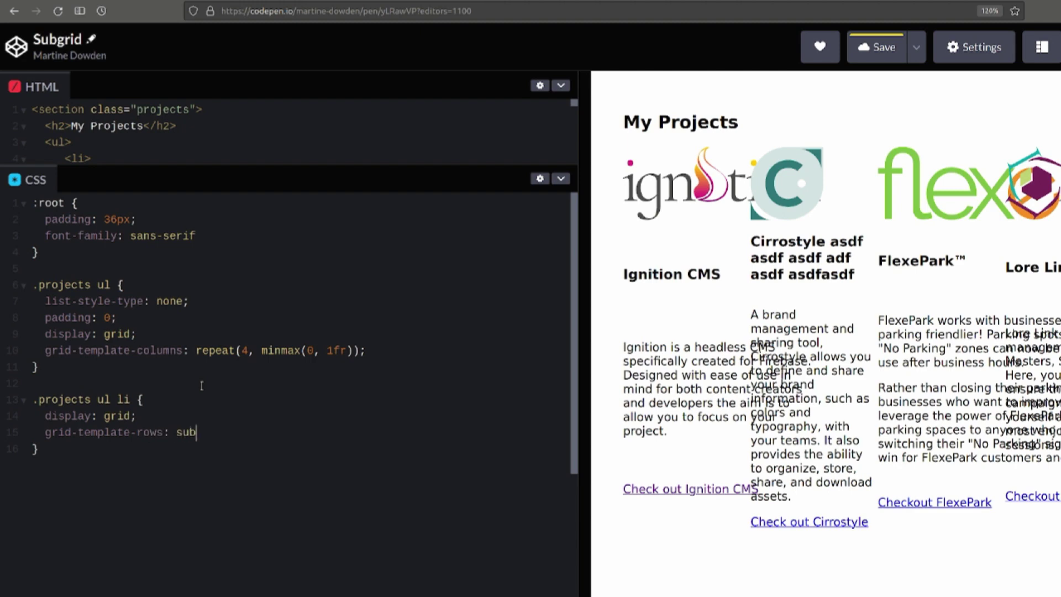
pyautogui.write('grid;')
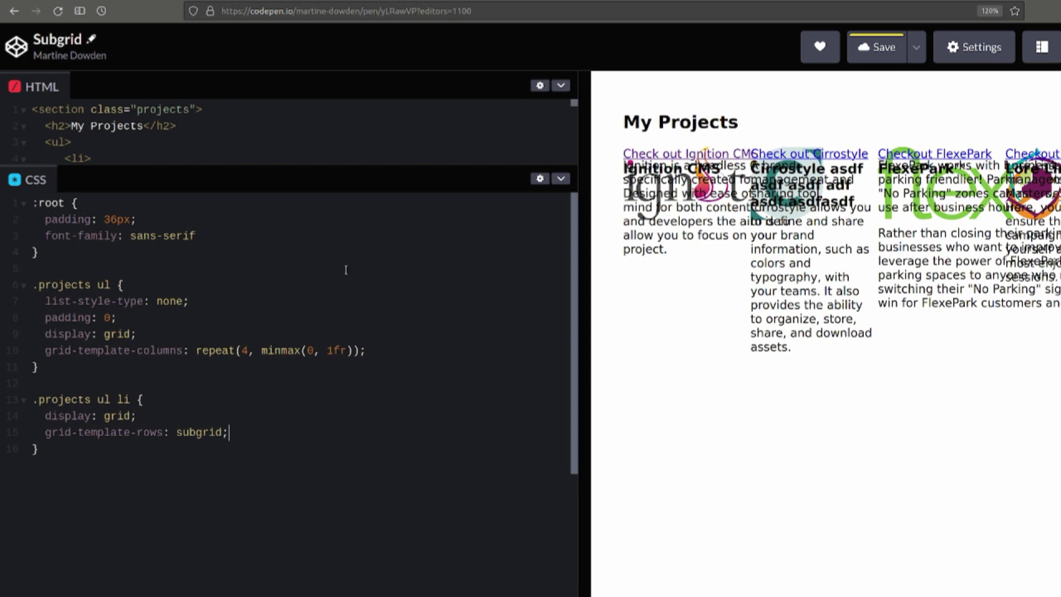
# Step: Widen the preview and open the browser inspector beside it
pyautogui.moveTo(585, 247); pyautogui.dragTo(492, 248)
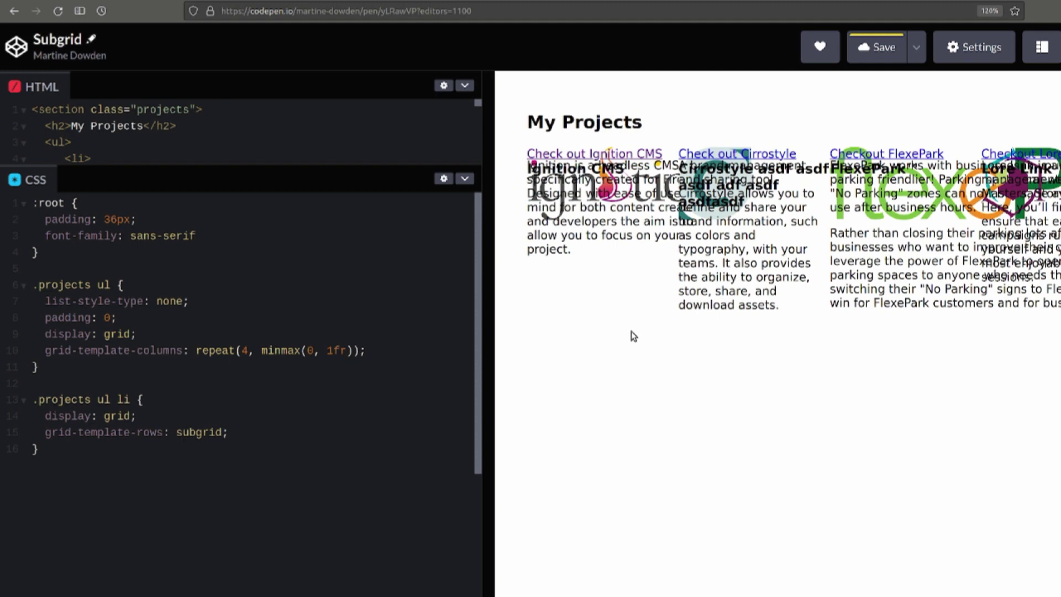
pyautogui.hotkey('ctrl', 'shift', 'c')
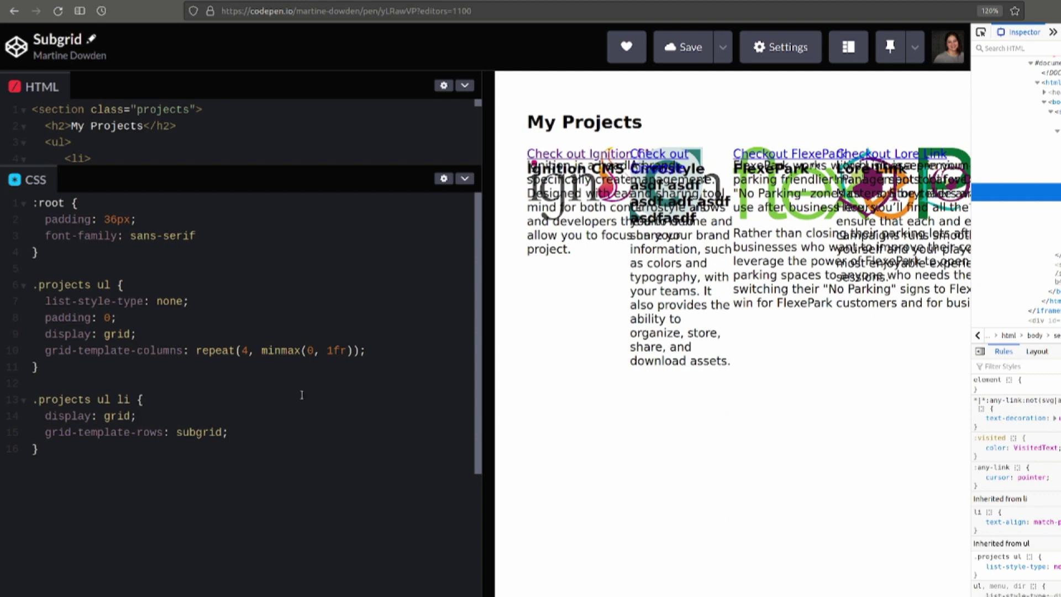
# Step: Add grid-template-rows: 100px max-content auto max-content to .projects ul
pyautogui.click(390, 349)
pyautogui.press('Return')
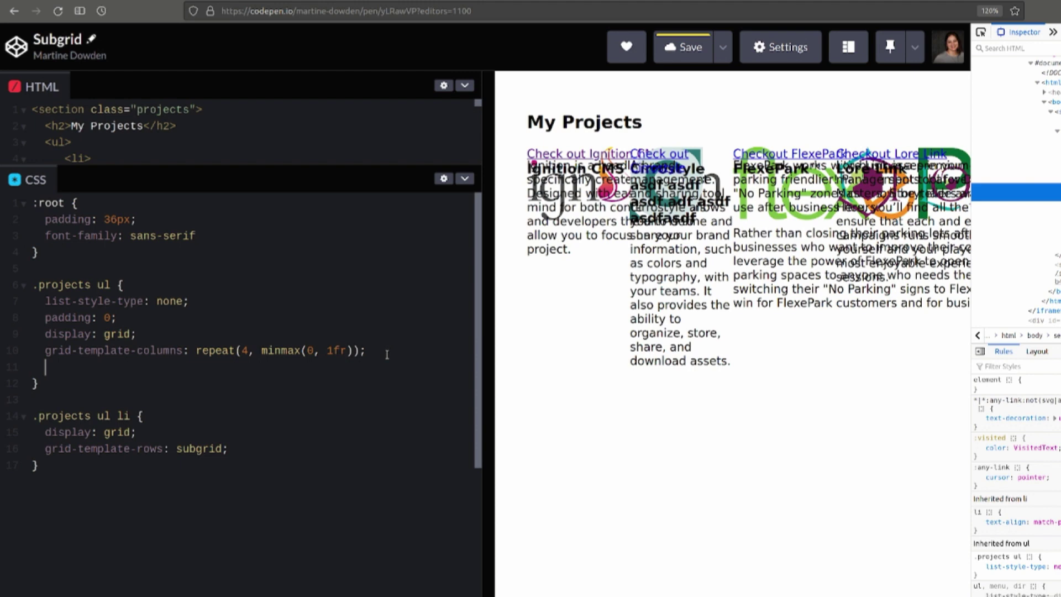
pyautogui.write('grid-template-rows: ')
pyautogui.write('100px')
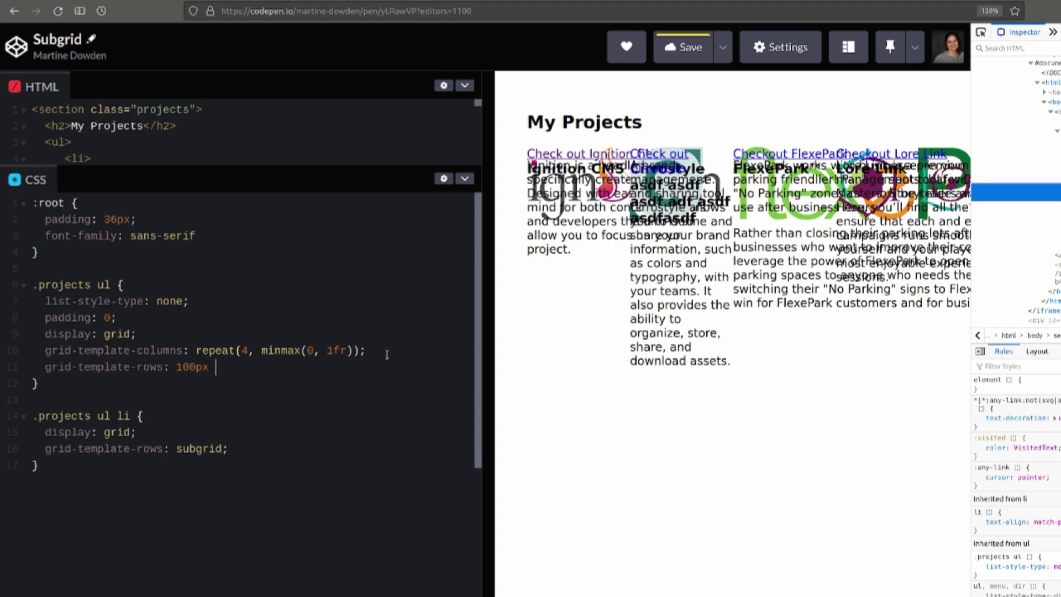
pyautogui.write('max')
pyautogui.write('-content')
pyautogui.write(' auto')
pyautogui.write(' max-c')
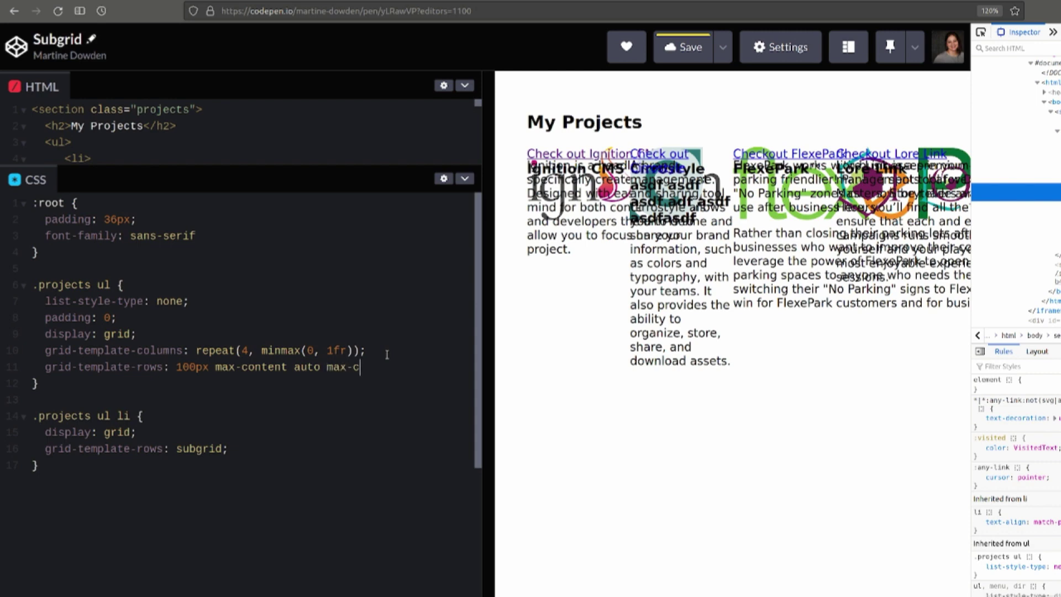
pyautogui.write('ontent;')
pyautogui.click(71, 470)
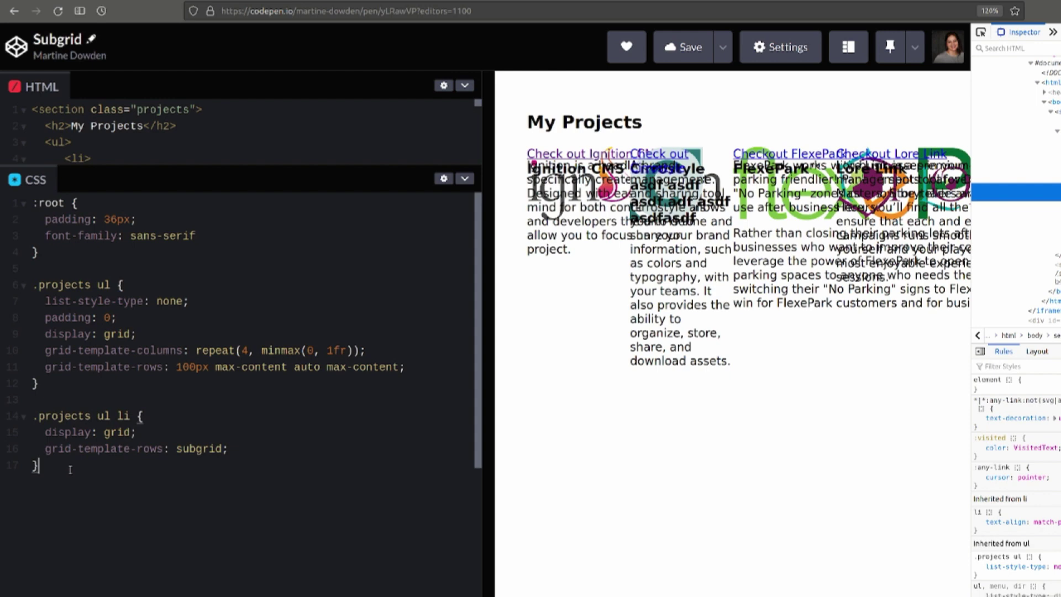
# Step: Create empty rules for .projects ul li img, h3, .content and a
pyautogui.press('Return')
pyautogui.write('.')
pyautogui.write('projects ul li img {}')
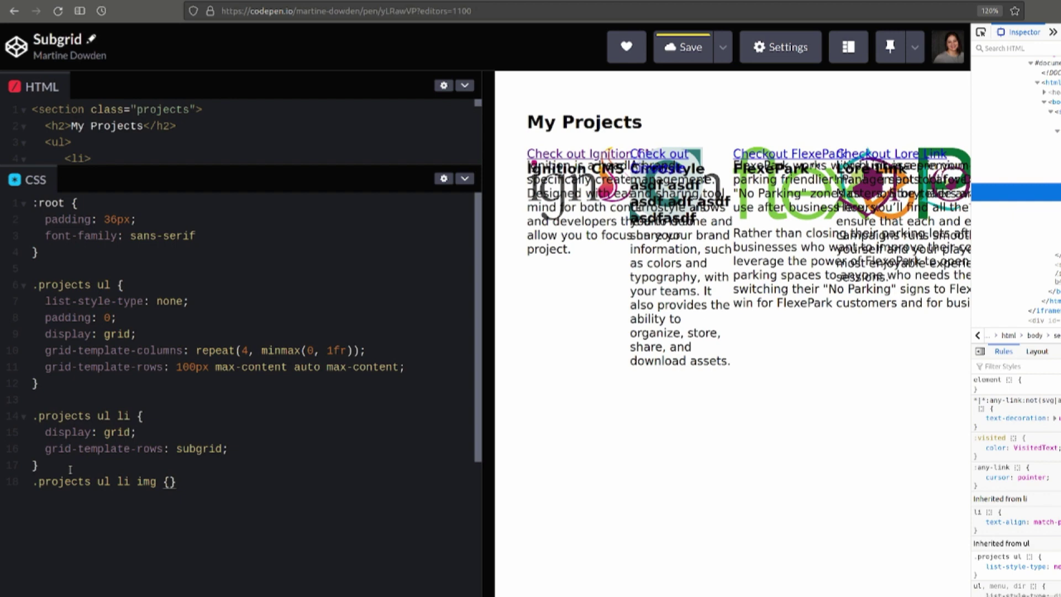
pyautogui.press('Return')
pyautogui.write('.projects ul li h3 {')
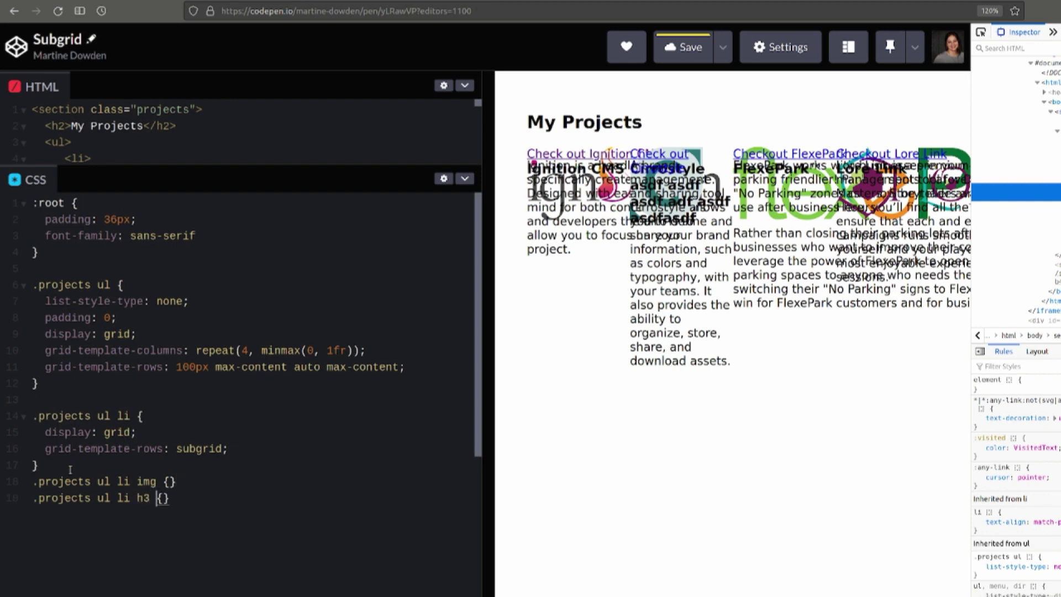
pyautogui.press('Right')
pyautogui.press('Right')
pyautogui.press('Return')
pyautogui.write('.projects ul li {}')
pyautogui.press('Left')
pyautogui.press('Left')
pyautogui.press('Left')
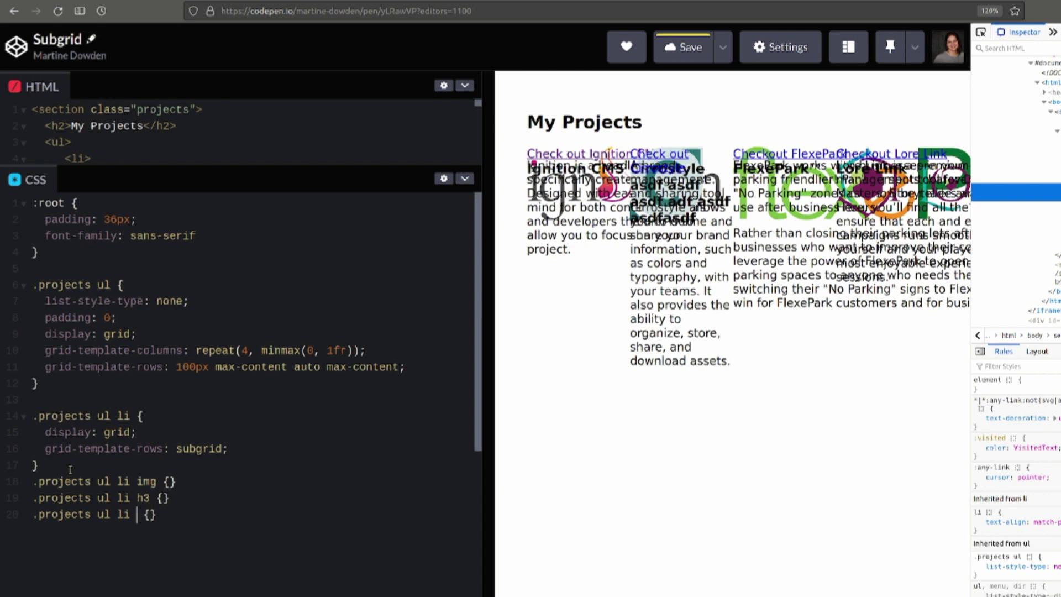
pyautogui.write('.content')
pyautogui.press('End')
pyautogui.press('Return')
pyautogui.write('.projects ul li a {}')
pyautogui.press('Left')
pyautogui.press('Left')
pyautogui.press('Left')
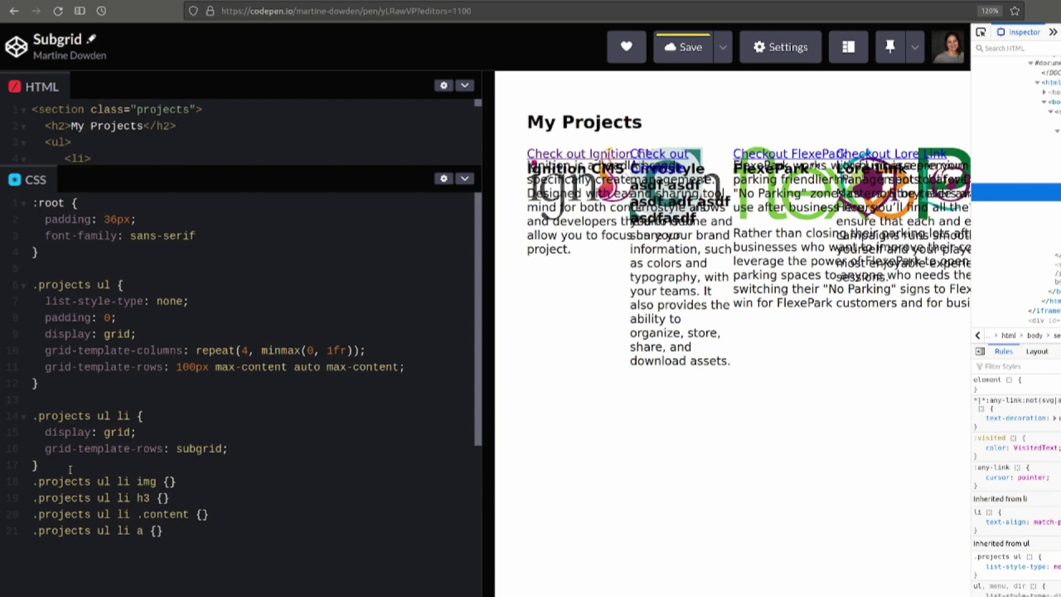
# Step: Set grid-row 1, 2, 3 and 4 in the img, h3, content and link rules
pyautogui.click(169, 482)
pyautogui.press('Return')
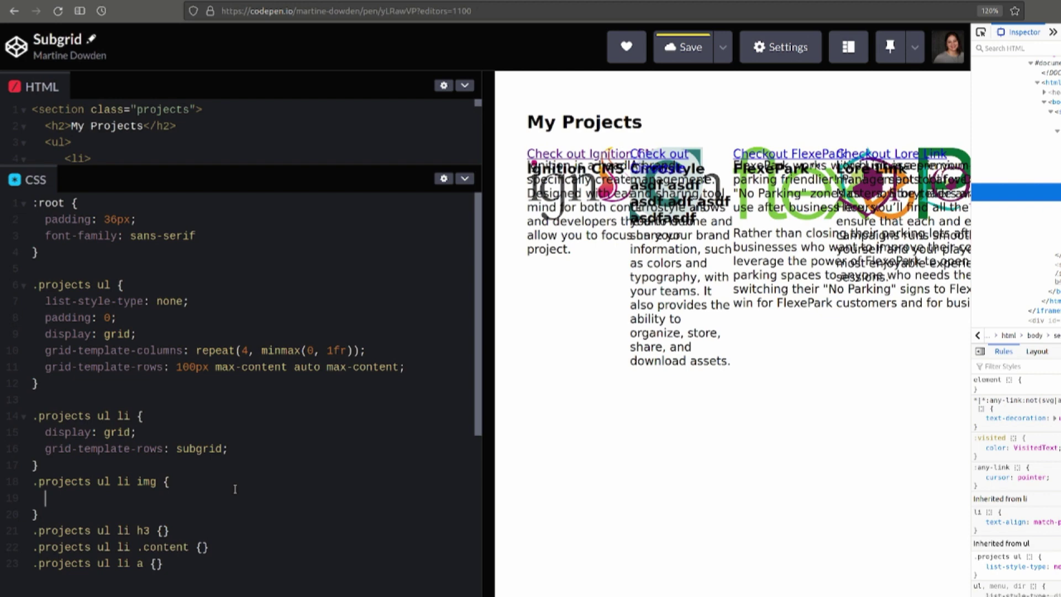
pyautogui.write('grid-row: 1')
pyautogui.click(165, 531)
pyautogui.press('Return')
pyautogui.write('g')
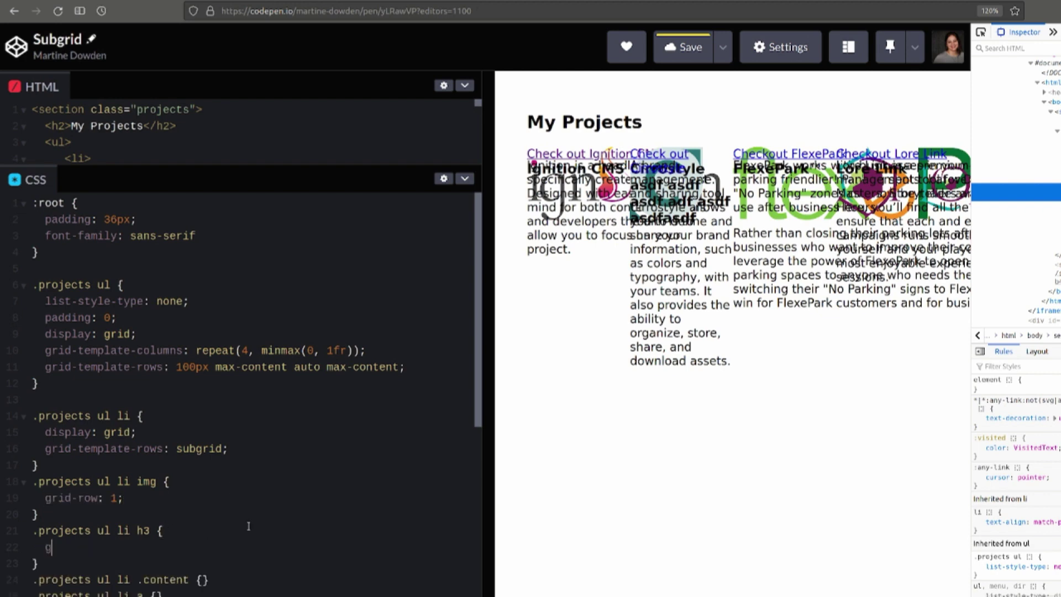
pyautogui.write('rid-row: 2;')
pyautogui.scroll(-3, 248, 526)
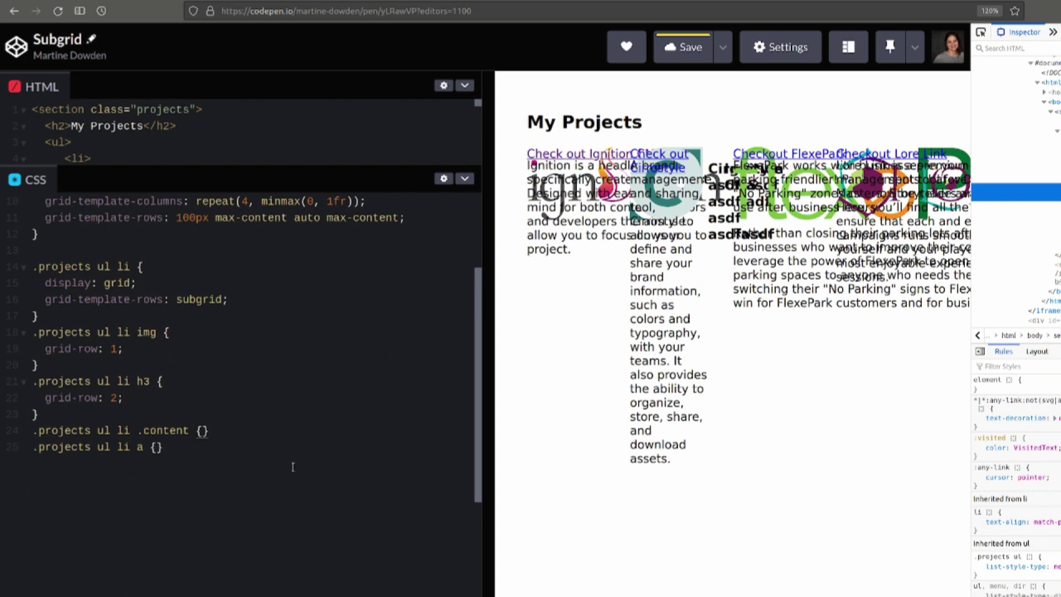
pyautogui.press('Return')
pyautogui.write('grid')
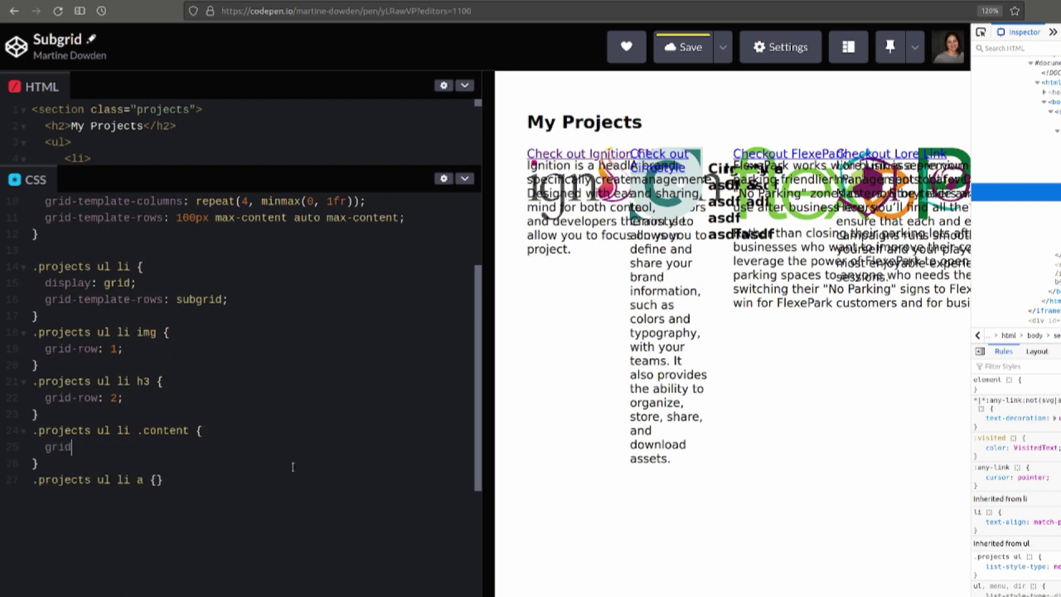
pyautogui.write('-row: 3;')
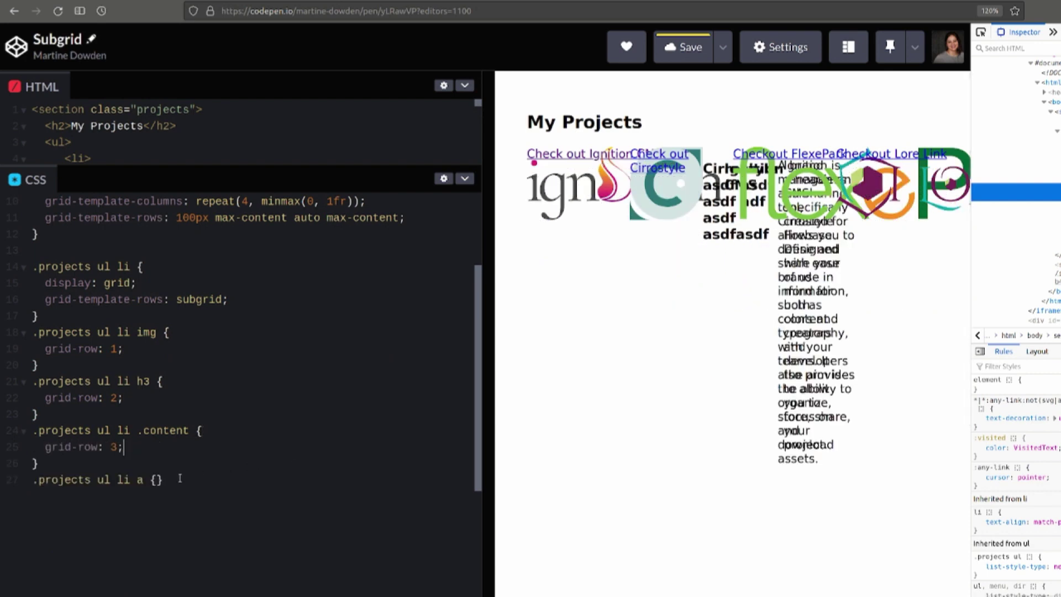
pyautogui.click(180, 478)
pyautogui.press('Left')
pyautogui.press('Return')
pyautogui.write('gr')
pyautogui.write('id-row: 4;')
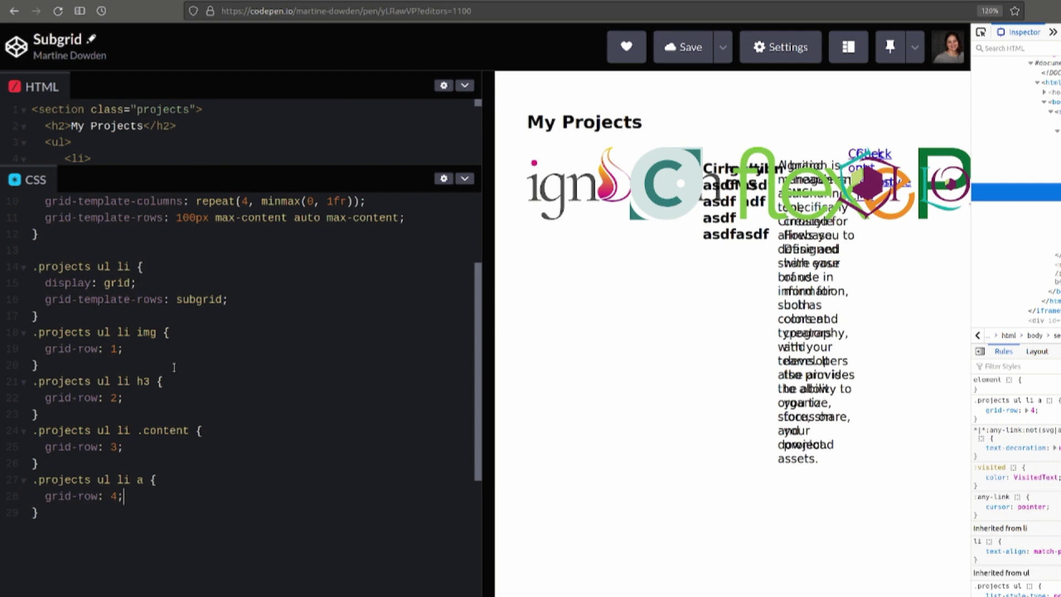
pyautogui.scroll(3, 241, 373)
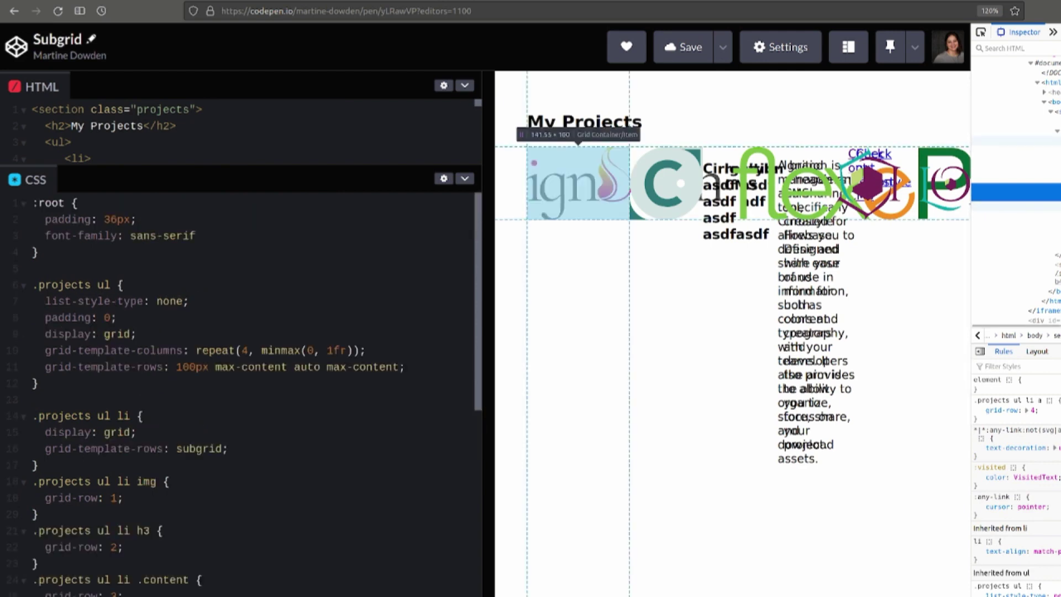
pyautogui.scroll(-2, 1016, 208)
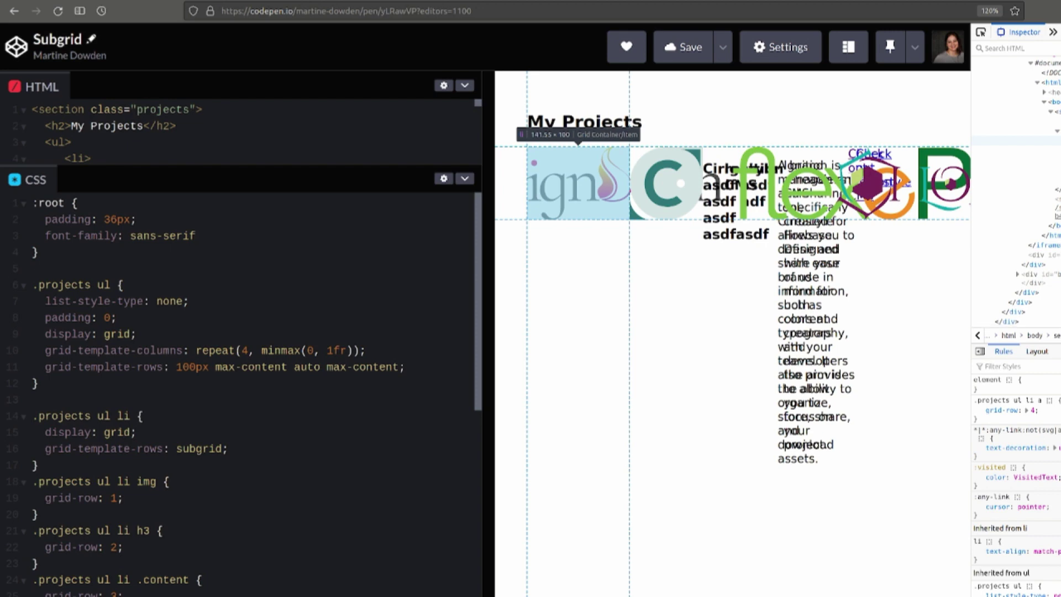
pyautogui.scroll(-2, 275, 321)
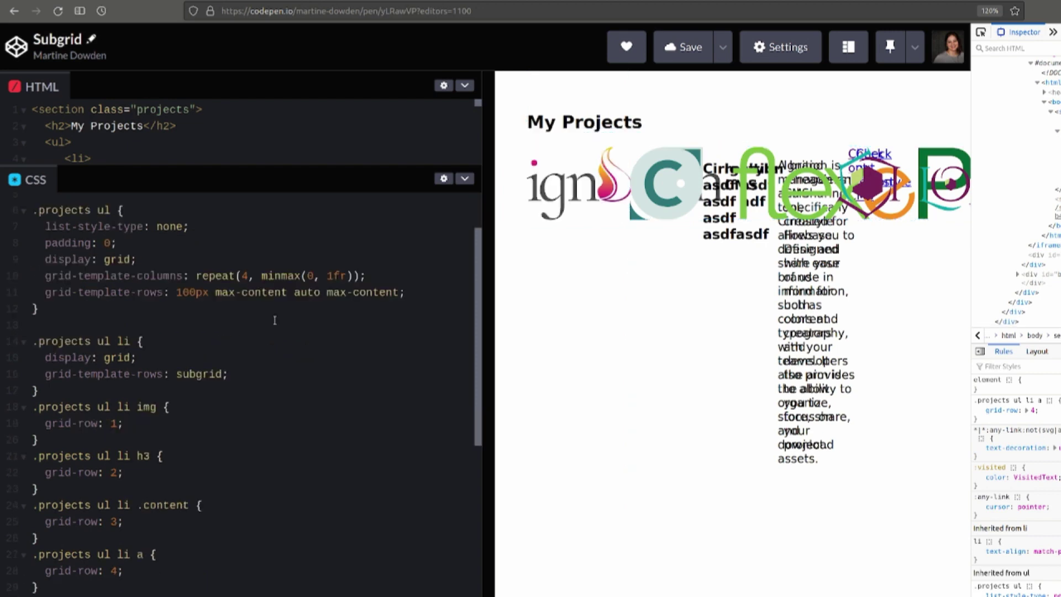
# Step: Give .projects ul li grid-row: 1 / 5 and widen the preview
pyautogui.click(255, 373)
pyautogui.press('Return')
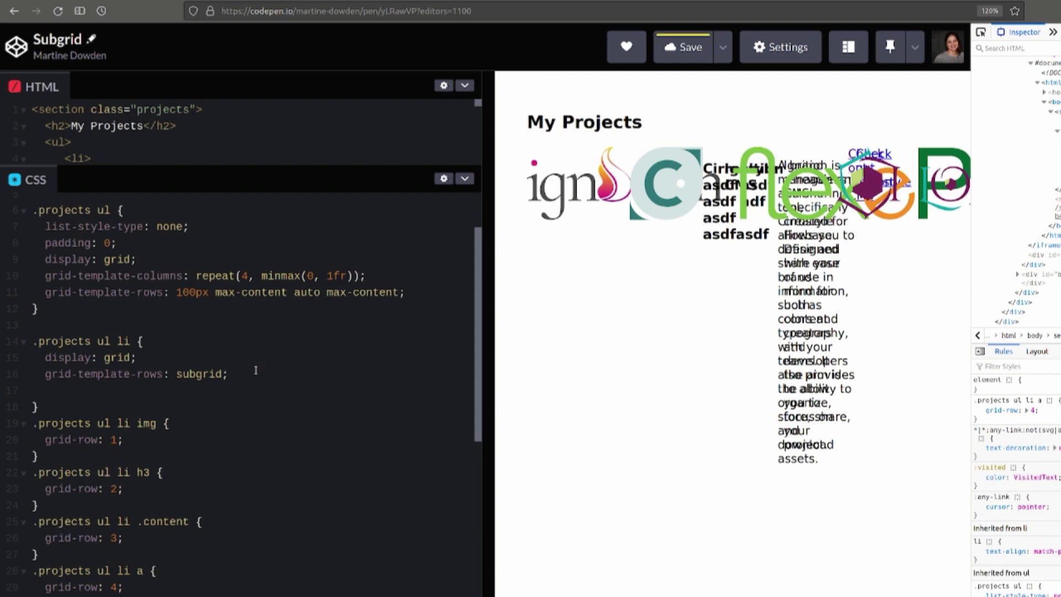
pyautogui.write('grid-row:')
pyautogui.write(' 1 / ')
pyautogui.write('5;')
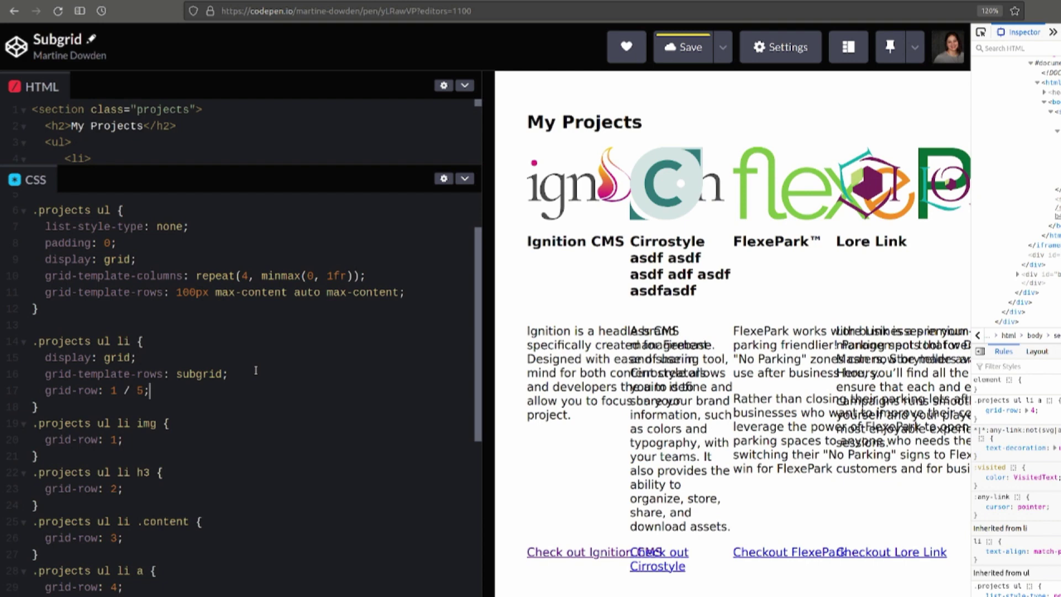
pyautogui.moveTo(490, 378); pyautogui.dragTo(445, 378)
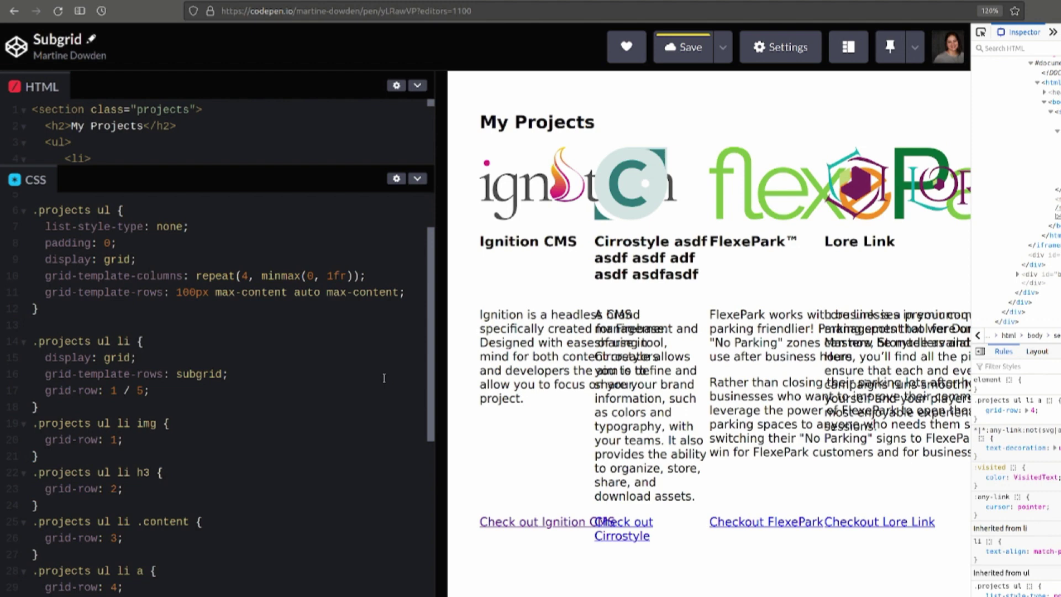
pyautogui.scroll(-2, 285, 416)
# Step: Add max-width: 100% to the .projects ul li img rule
pyautogui.click(155, 364)
pyautogui.press('Return')
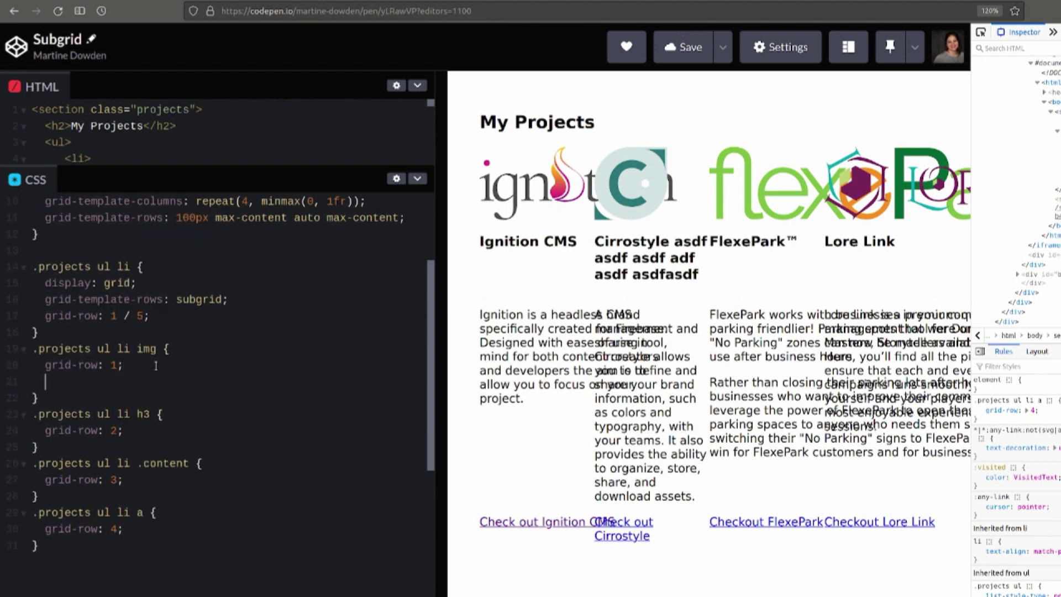
pyautogui.write('max-width:')
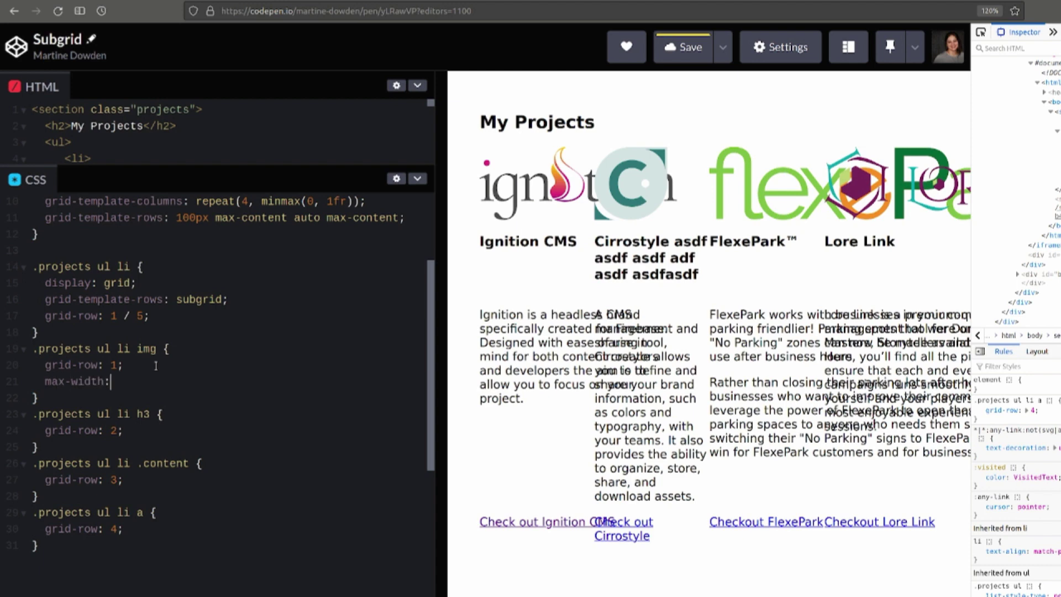
pyautogui.write(' 100%')
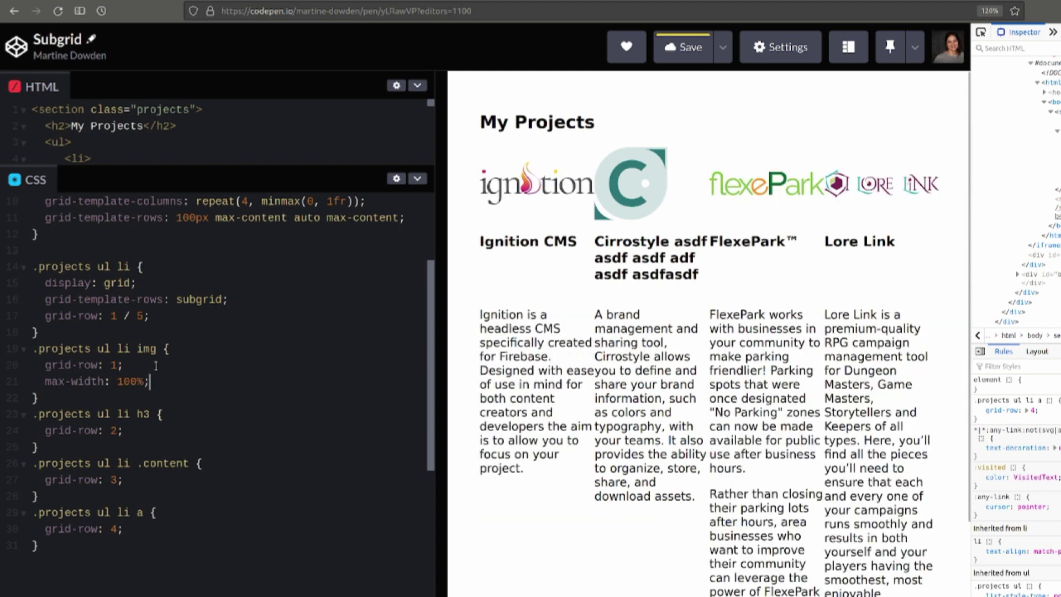
pyautogui.write(';')
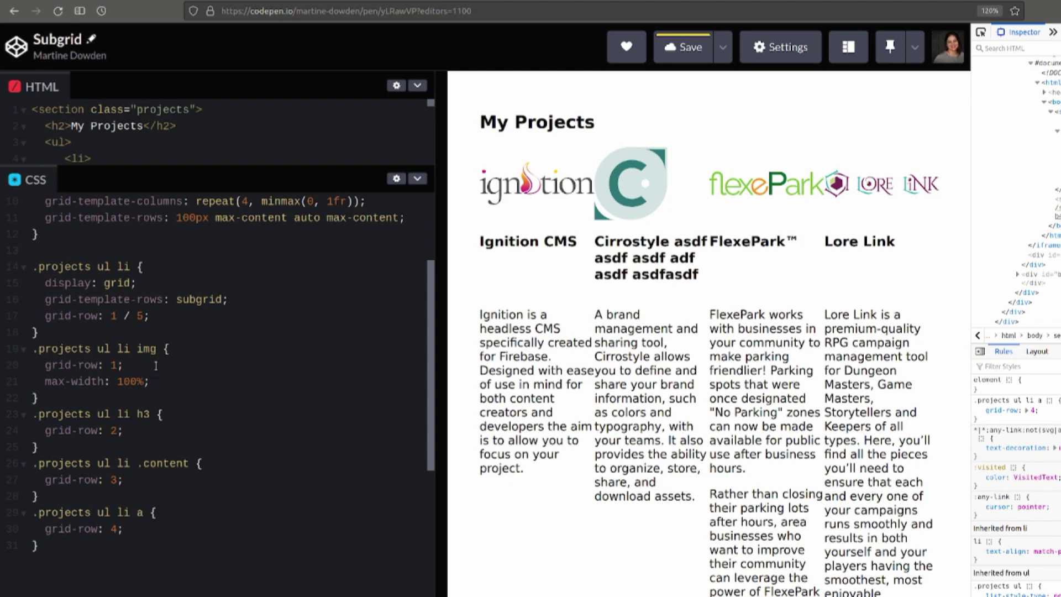
pyautogui.scroll(-3, 616, 411)
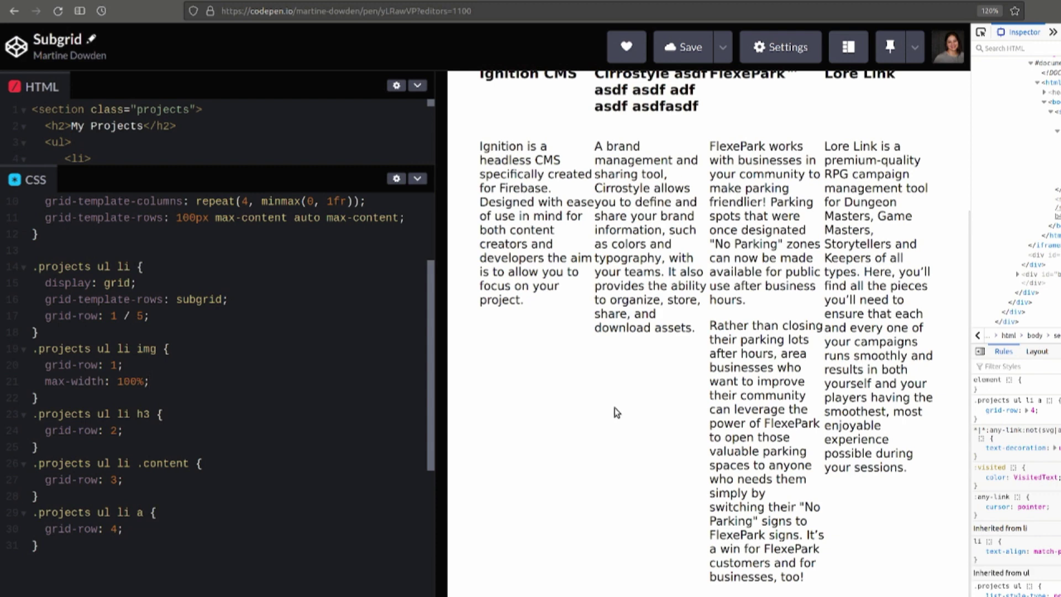
pyautogui.scroll(3, 615, 407)
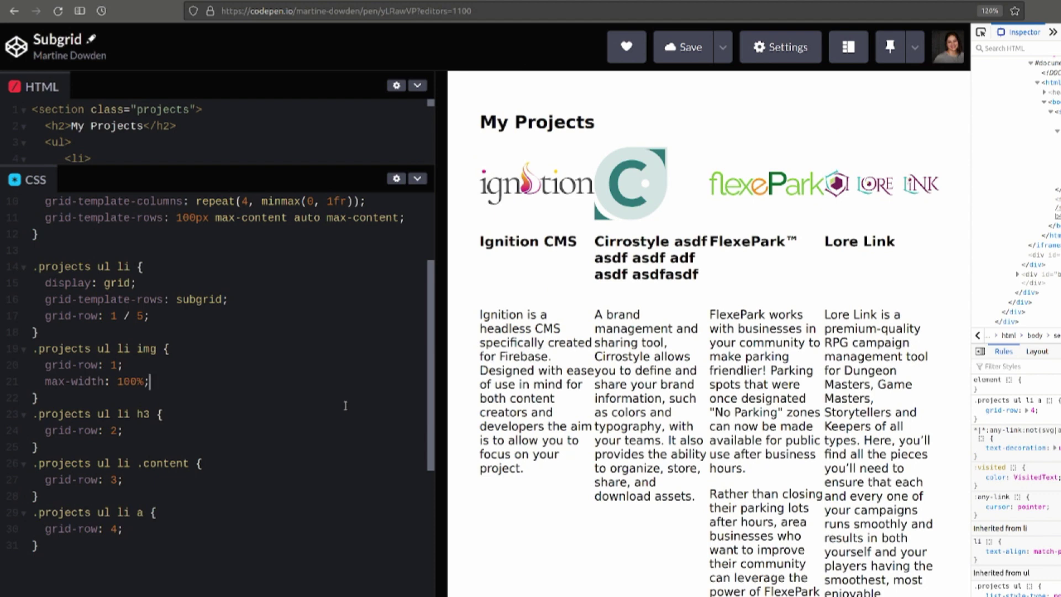
# Step: Add a gap: 0 2rem declaration below the grid-row span line
pyautogui.click(159, 315)
pyautogui.press('Return')
pyautogui.write('gap:')
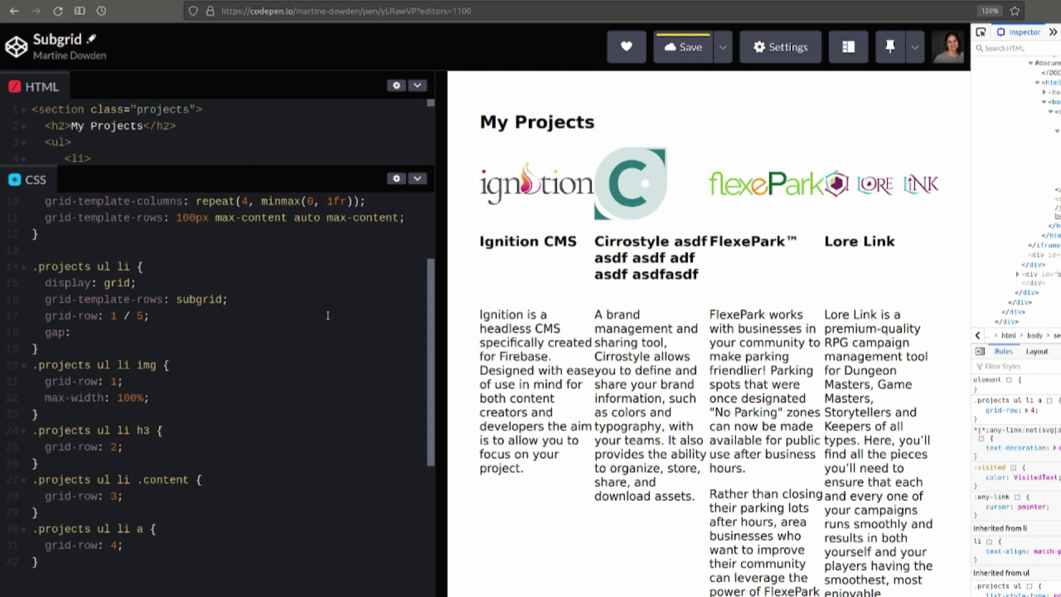
pyautogui.write('0 ')
pyautogui.write('2re')
pyautogui.write('m;')
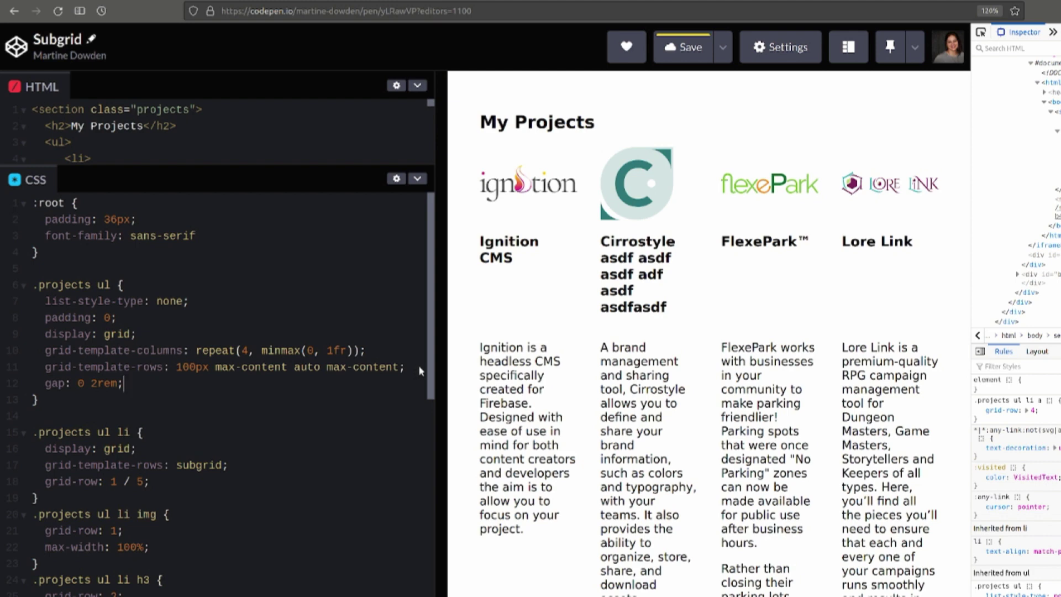
# Step: Close the Inspector; add 'justify-self: center' to img and 'align-self: center' to h3
pyautogui.press('F12')
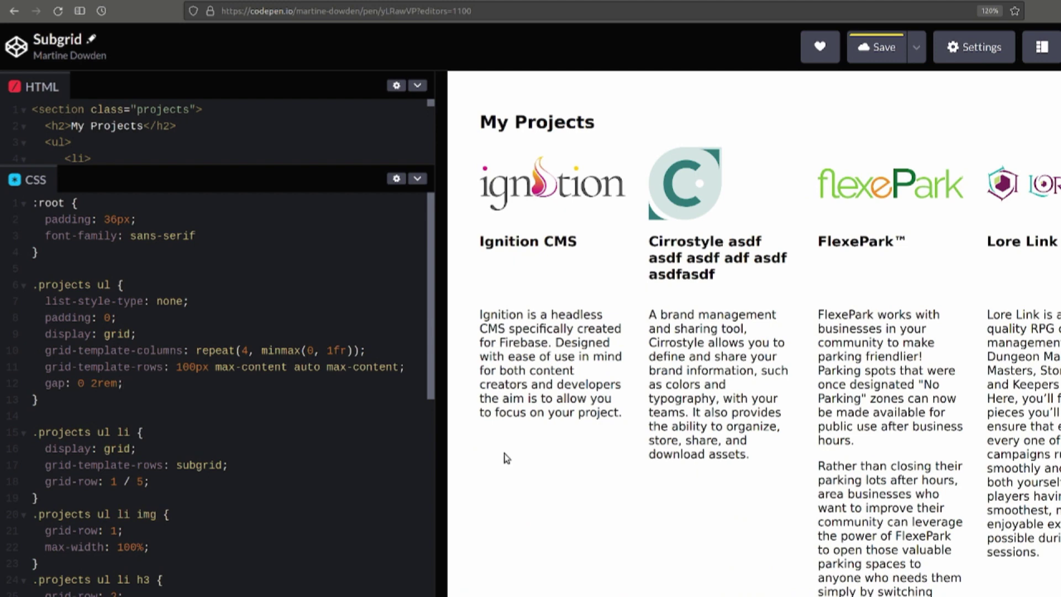
pyautogui.scroll(-5, 213, 340)
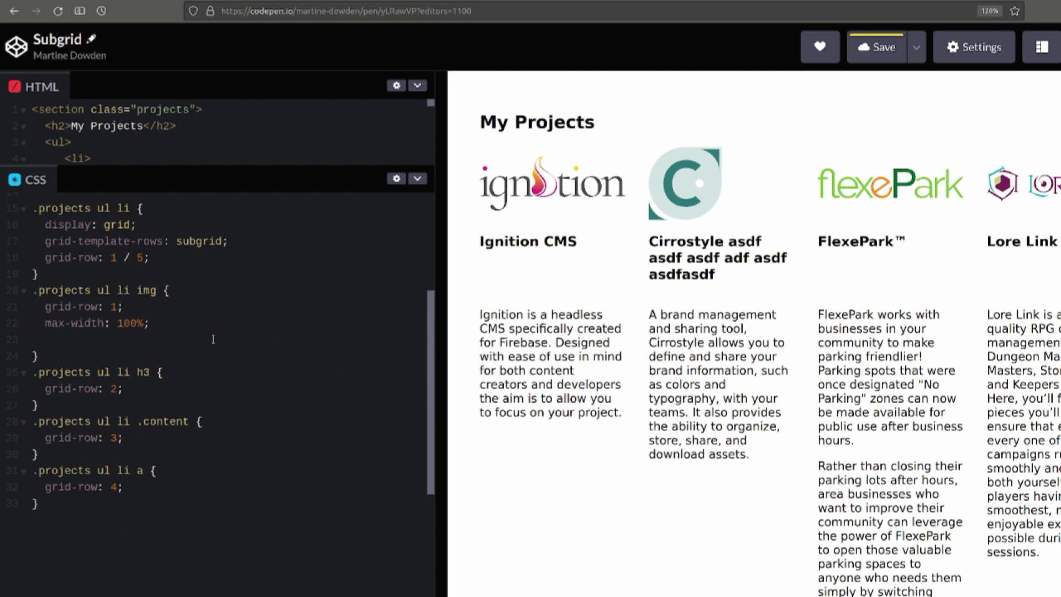
pyautogui.write('justify-self:')
pyautogui.write(' center;')
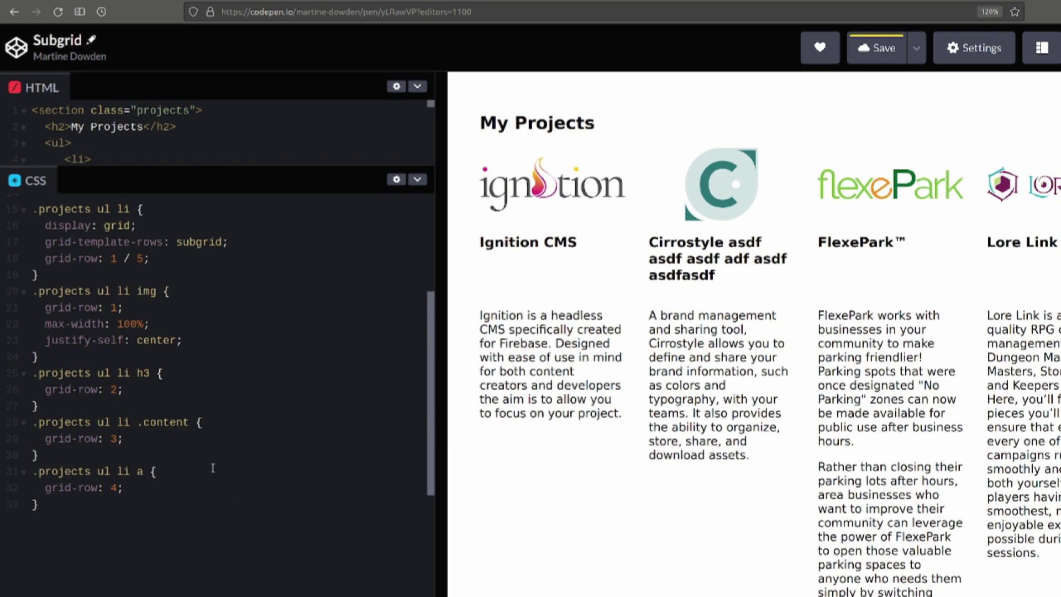
pyautogui.click(163, 390)
pyautogui.press('Return')
pyautogui.write('align-self: center;')
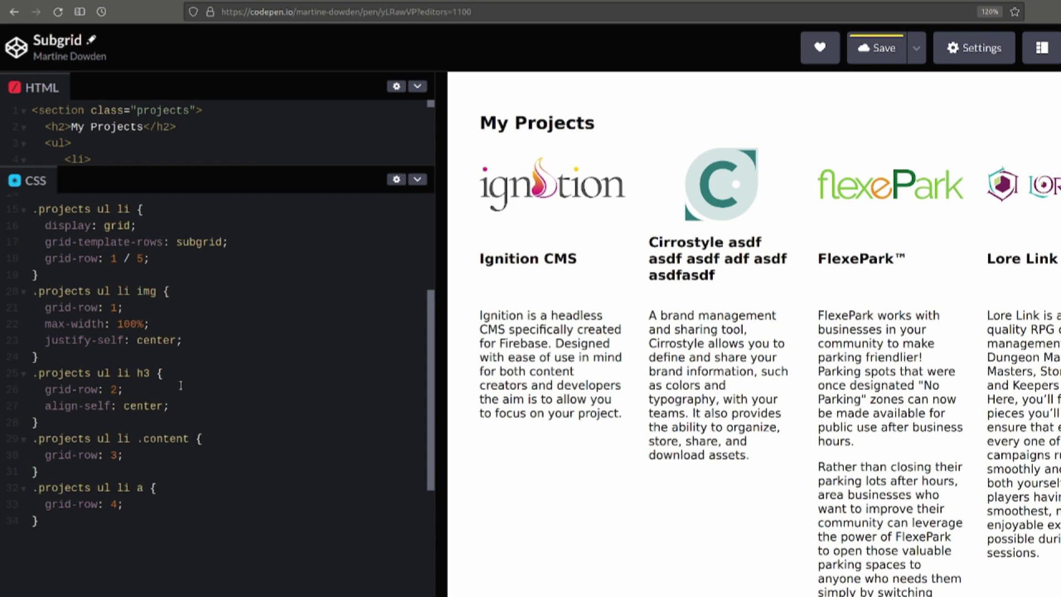
pyautogui.scroll(-1, 646, 303)
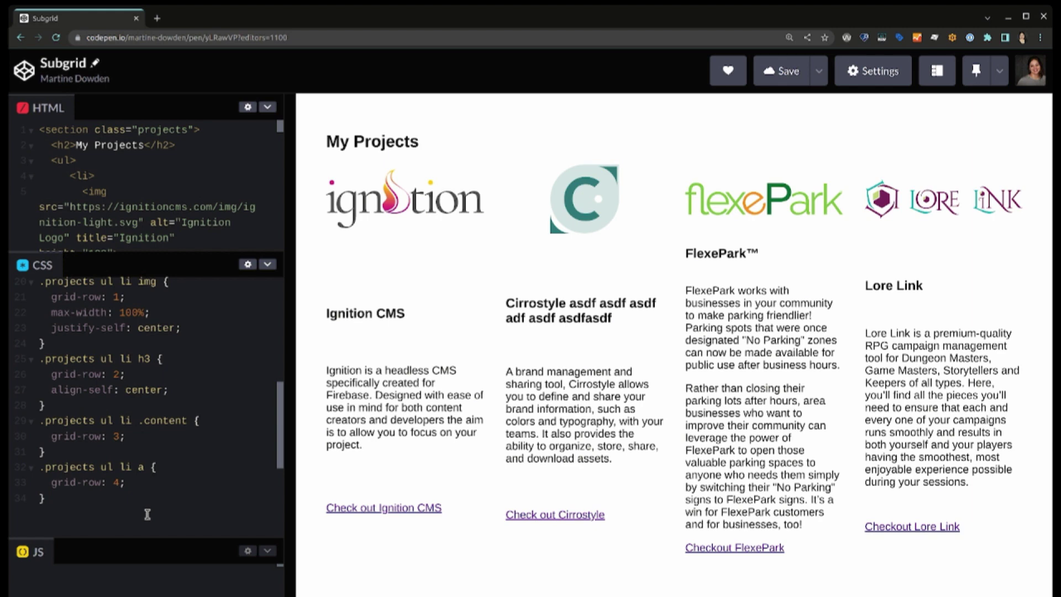
pyautogui.press('Return')
pyautogui.press('Return')
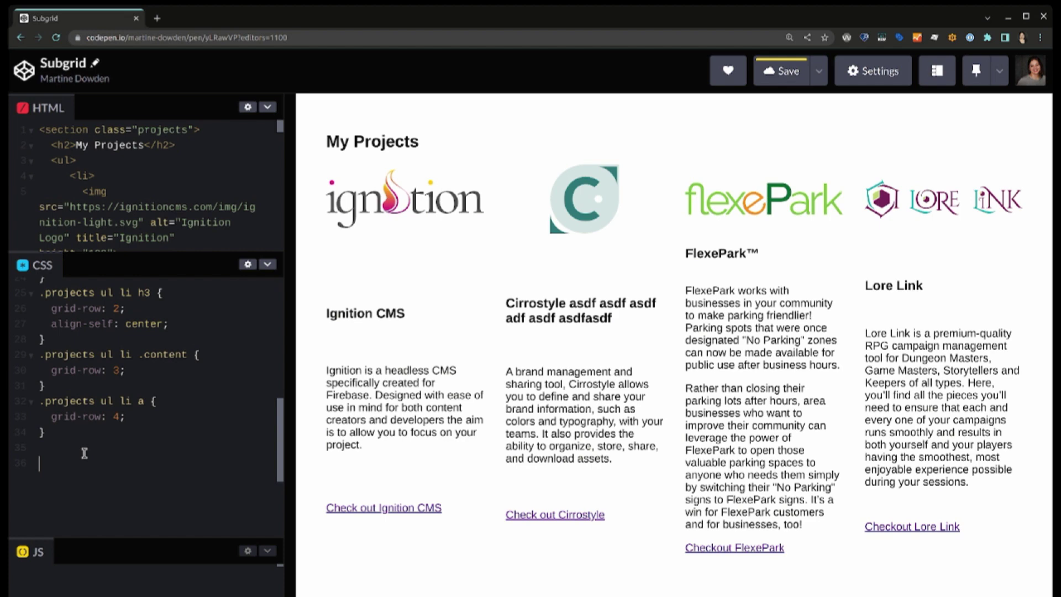
pyautogui.write('@supports not (grid-template-rows: su')
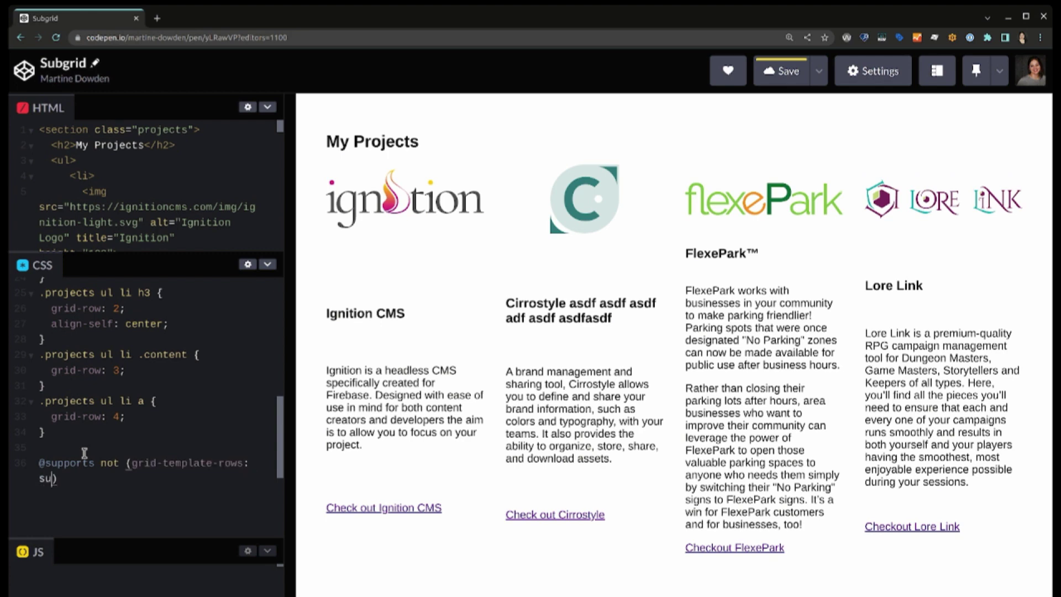
pyautogui.write('bgrid) {')
pyautogui.press('Return')
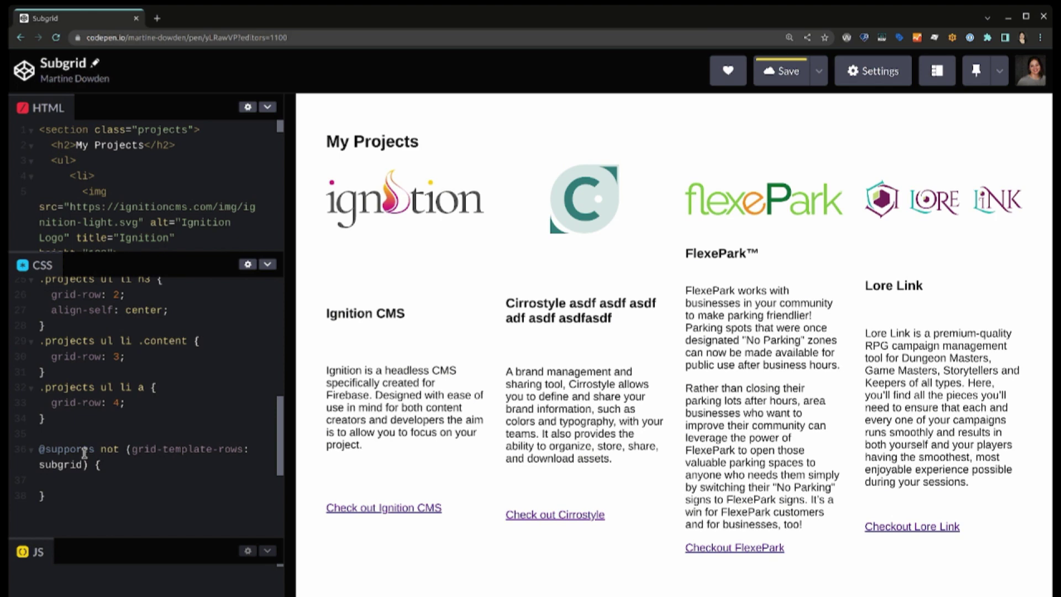
pyautogui.write('.projects > ul li {')
pyautogui.press('Return')
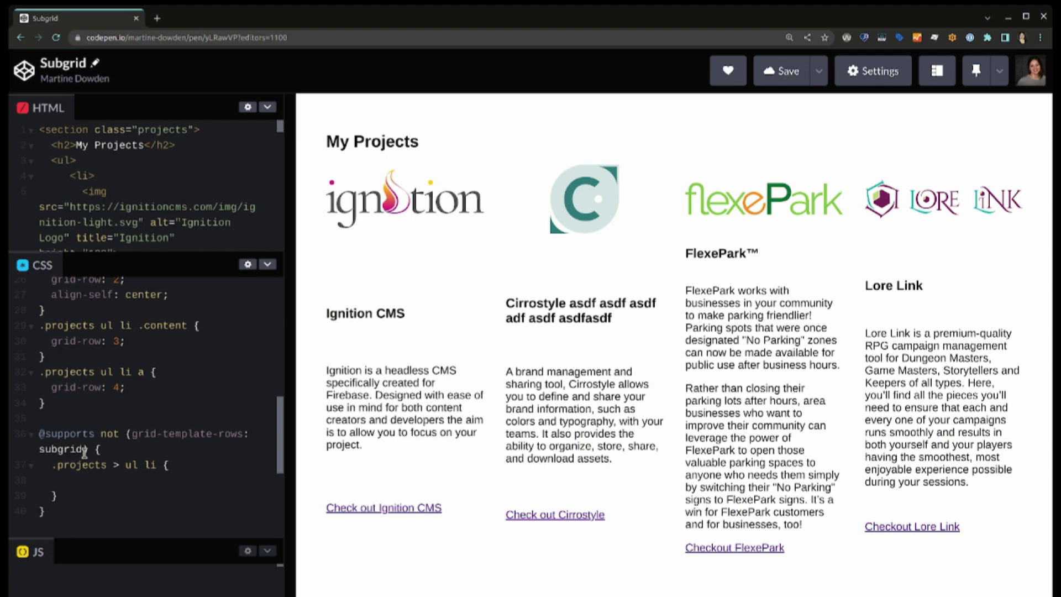
pyautogui.write('grid-template-rows: 100px')
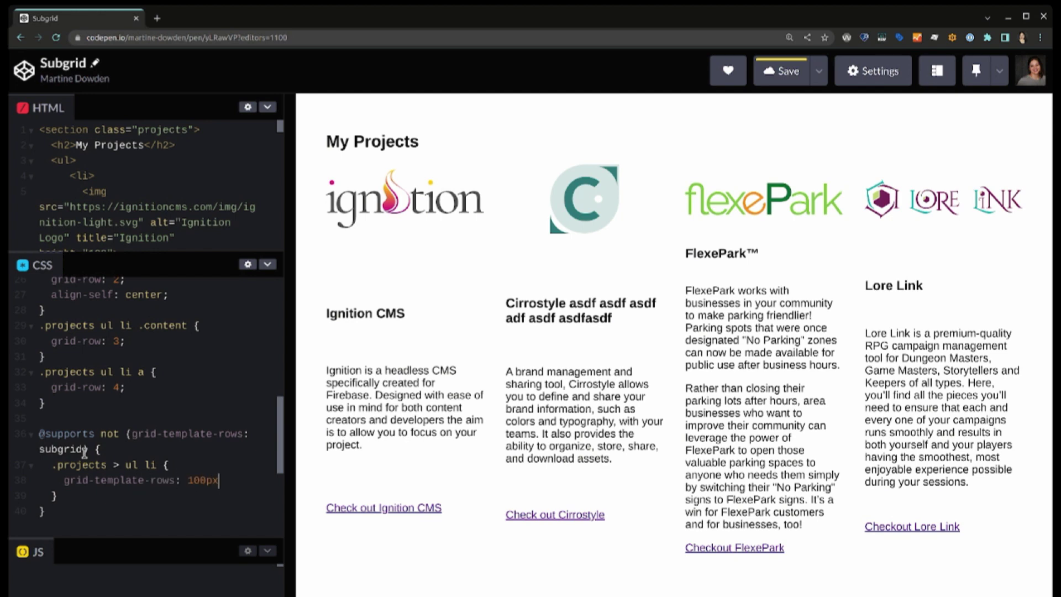
pyautogui.write(' min-content auto min-content;')
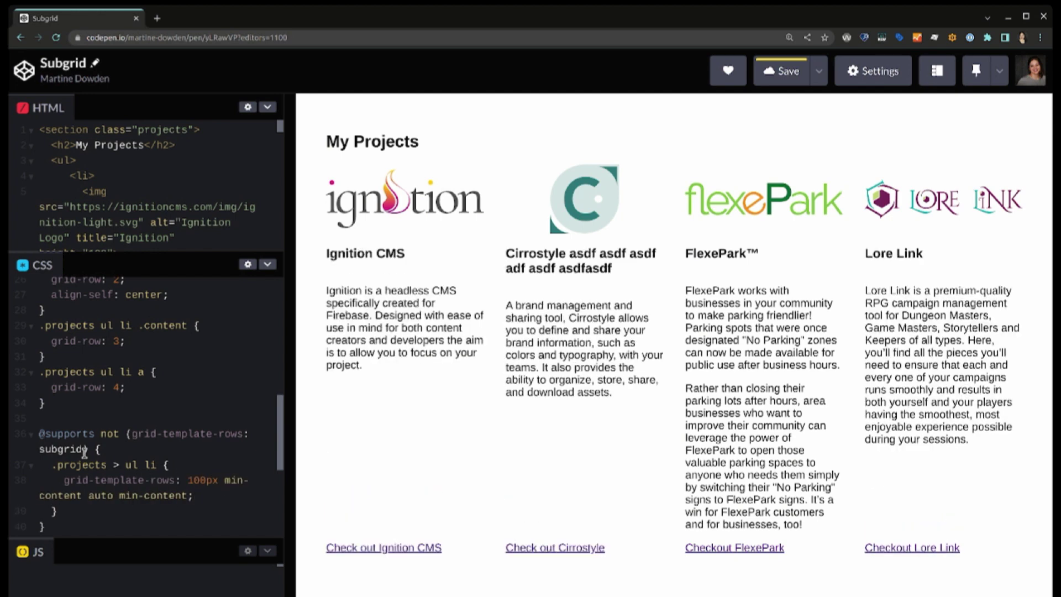